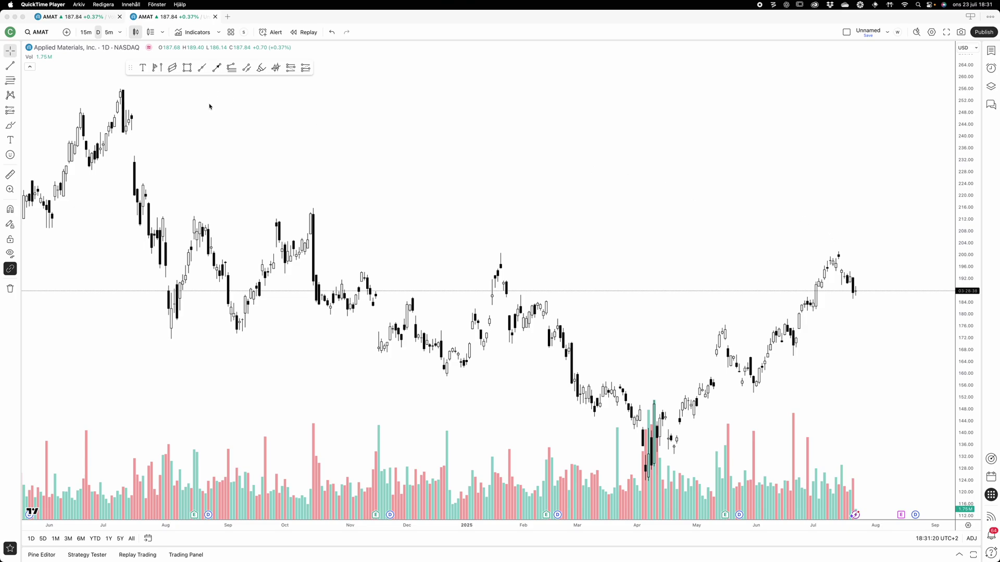
Add Volume Delta and Cumulative Volume Delta from a 'volume delta' indicator search, then pick 5-minute candles.
{"action": "left_click", "coordinate": [201, 36]}
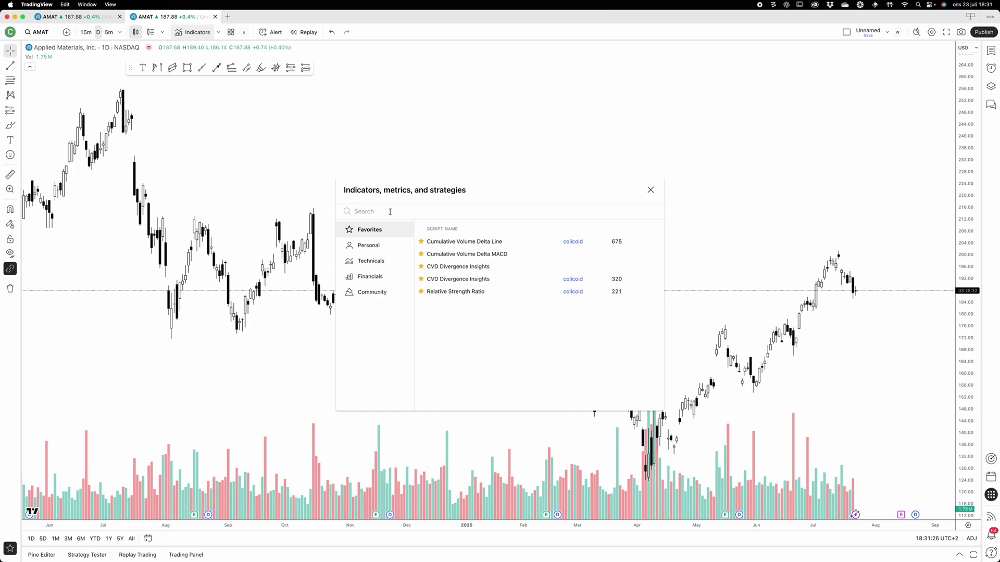
{"action": "type", "text": "vol"}
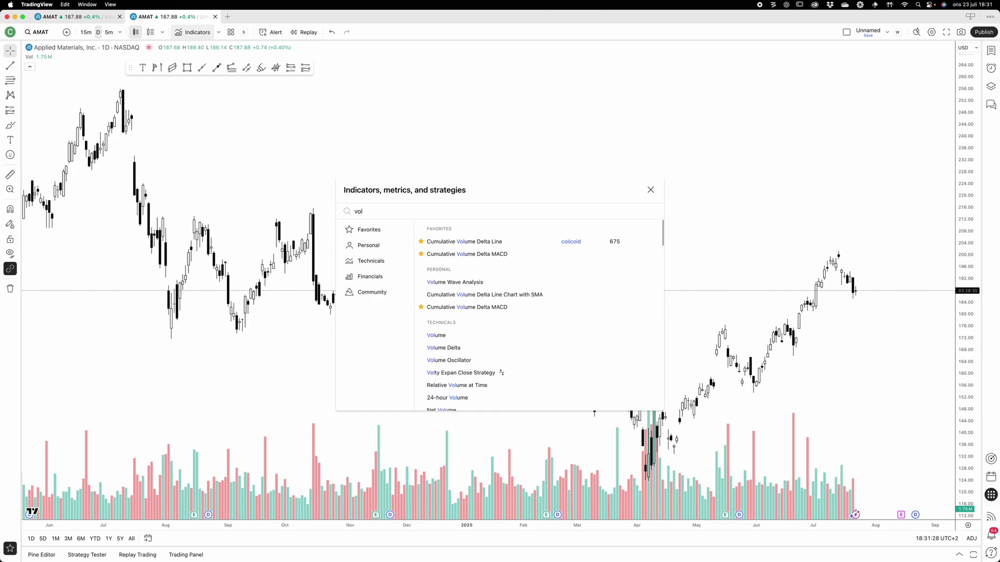
{"action": "type", "text": "ume delta"}
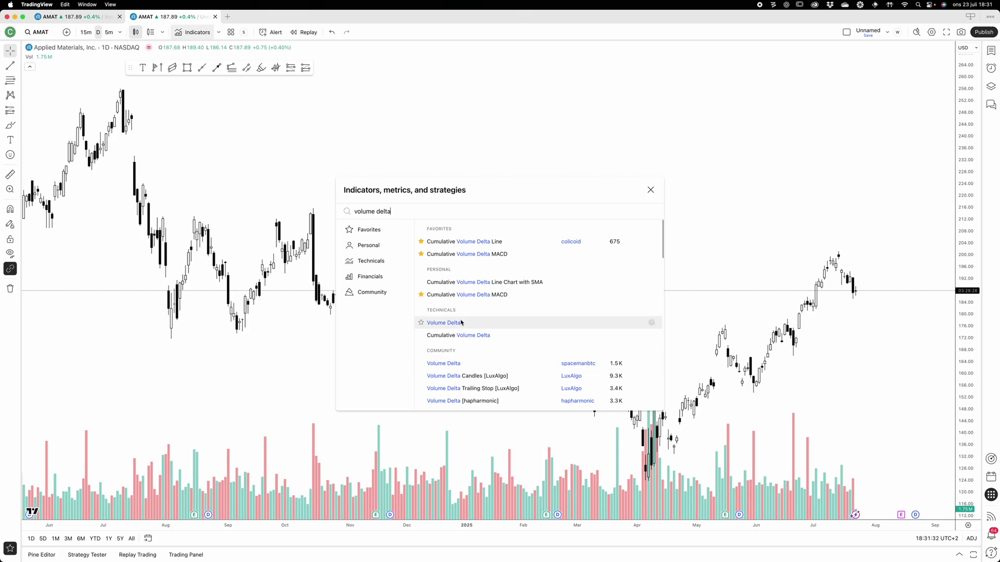
{"action": "left_click", "coordinate": [492, 323]}
{"action": "left_click", "coordinate": [493, 335]}
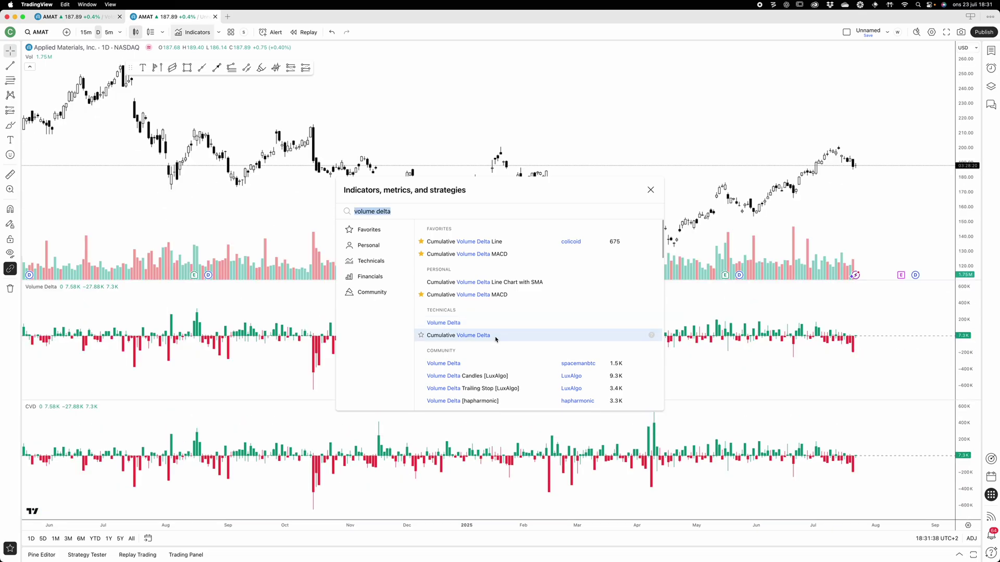
{"action": "left_click", "coordinate": [650, 190]}
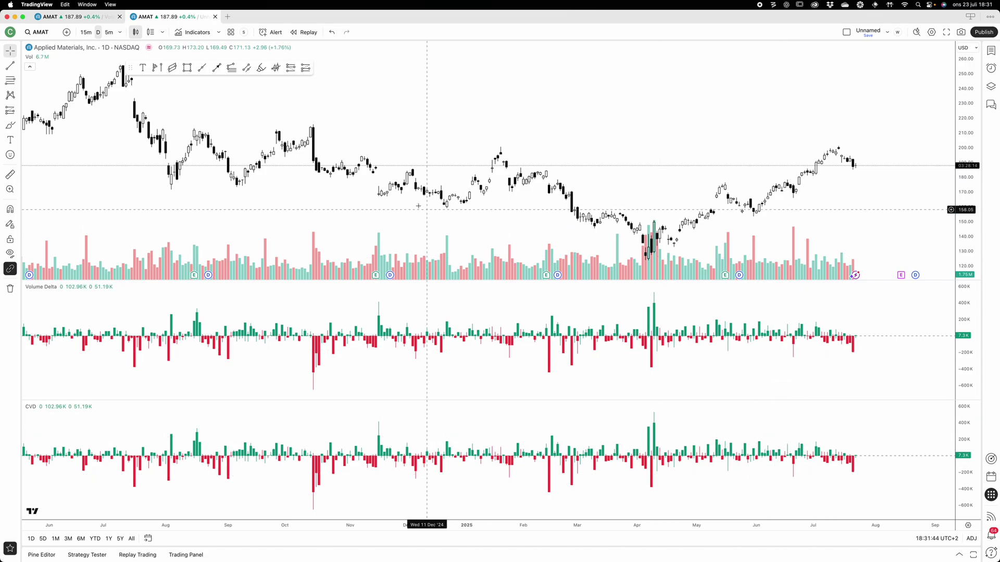
{"action": "left_click", "coordinate": [109, 33]}
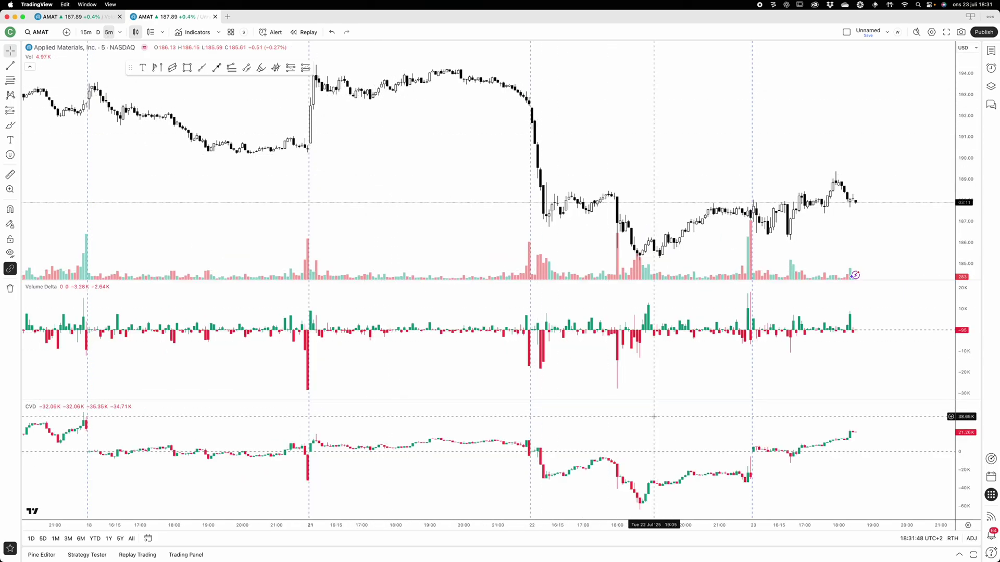
Zoom into the most recent 5-minute AMAT sessions and remove the Volume Delta pane.
{"action": "scroll", "coordinate": [579, 395], "scroll_direction": "up", "scroll_amount": 2}
{"action": "scroll", "coordinate": [579, 395], "scroll_direction": "right", "scroll_amount": 3}
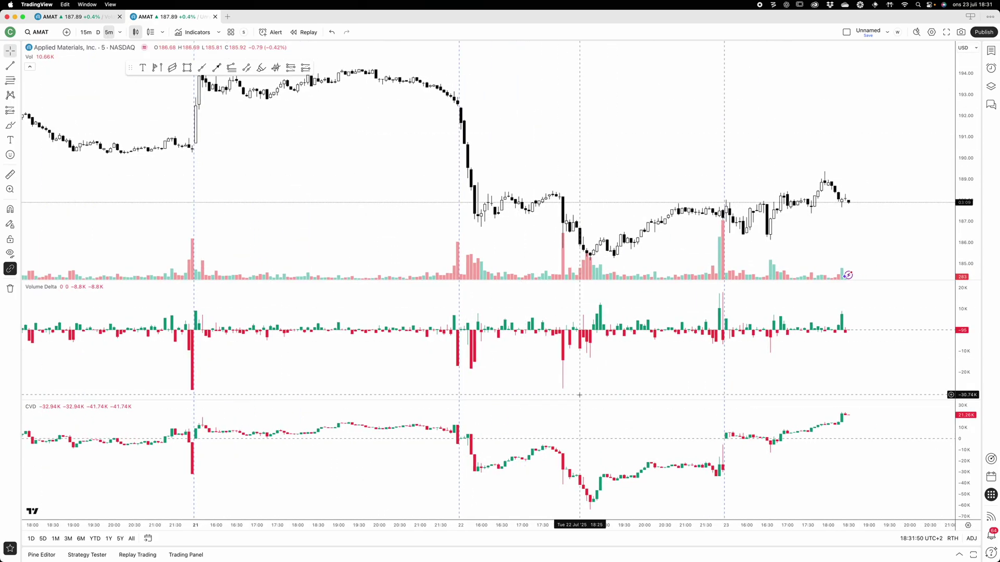
{"action": "scroll", "coordinate": [481, 342], "scroll_direction": "up", "scroll_amount": 1}
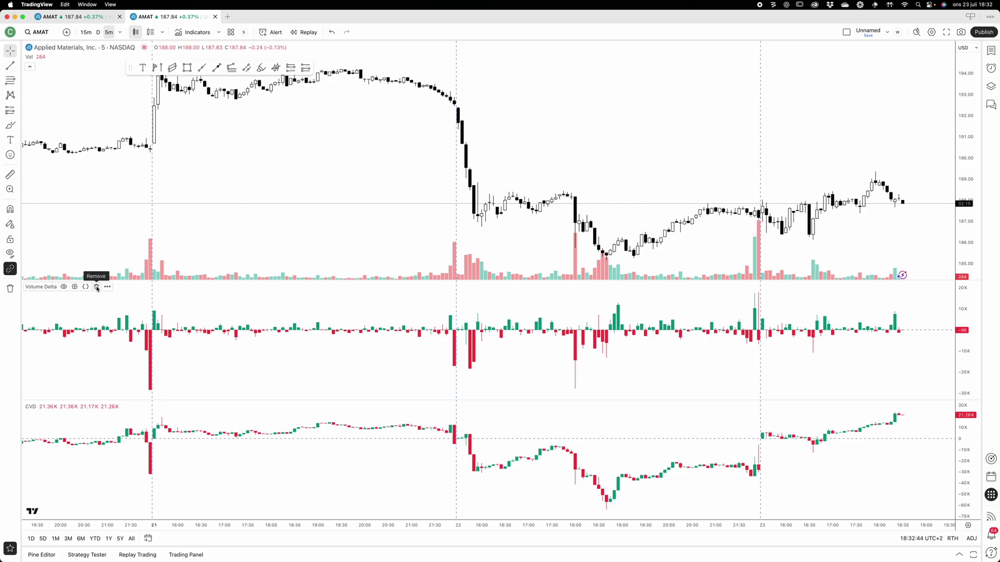
{"action": "left_click", "coordinate": [97, 287]}
Zoom further into the AMAT 5-minute chart, now showing only the CVD pane.
{"action": "scroll", "coordinate": [677, 449], "scroll_direction": "up", "scroll_amount": 2}
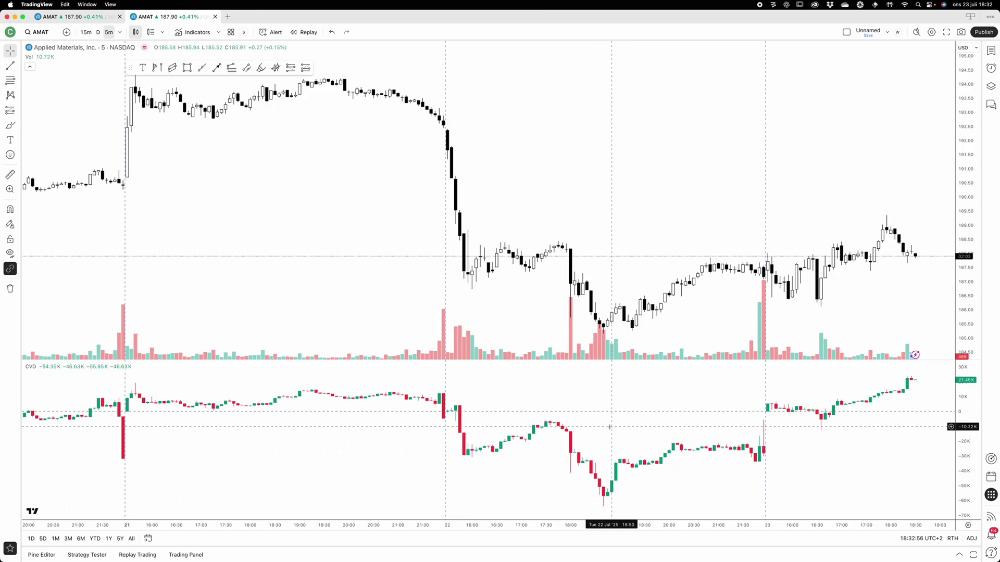
{"action": "key", "text": "alt+t"}
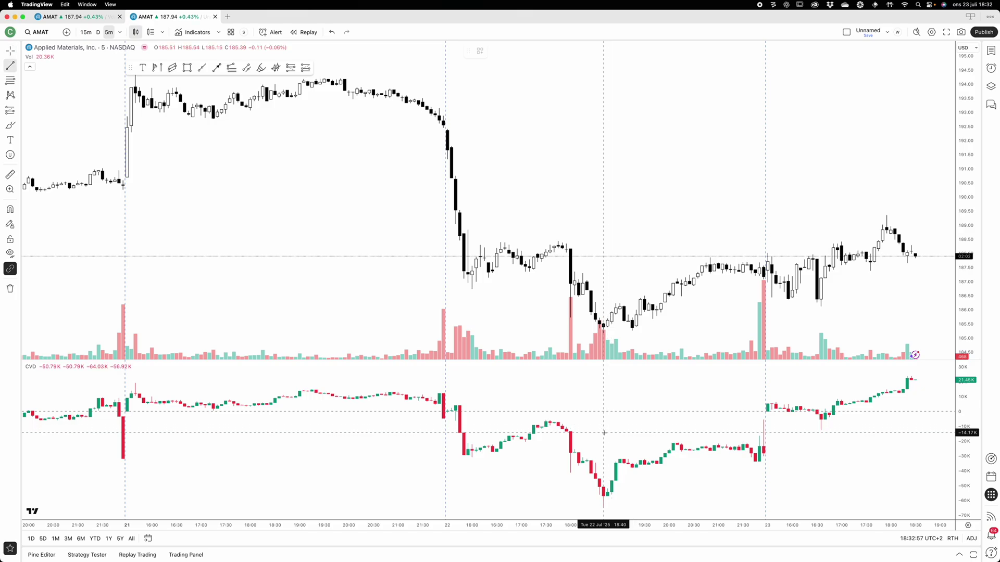
{"action": "left_click", "coordinate": [603, 332]}
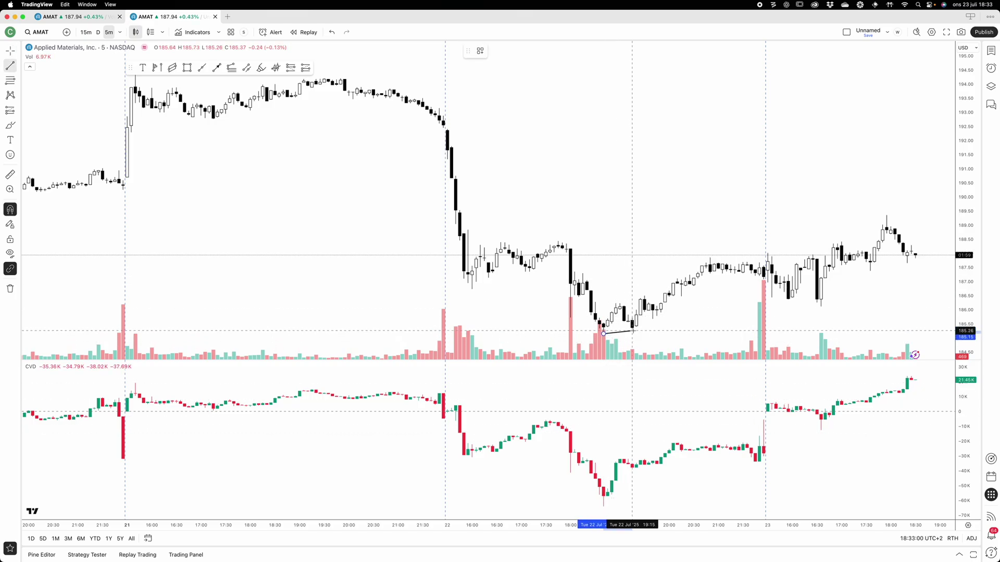
{"action": "left_click", "coordinate": [632, 331]}
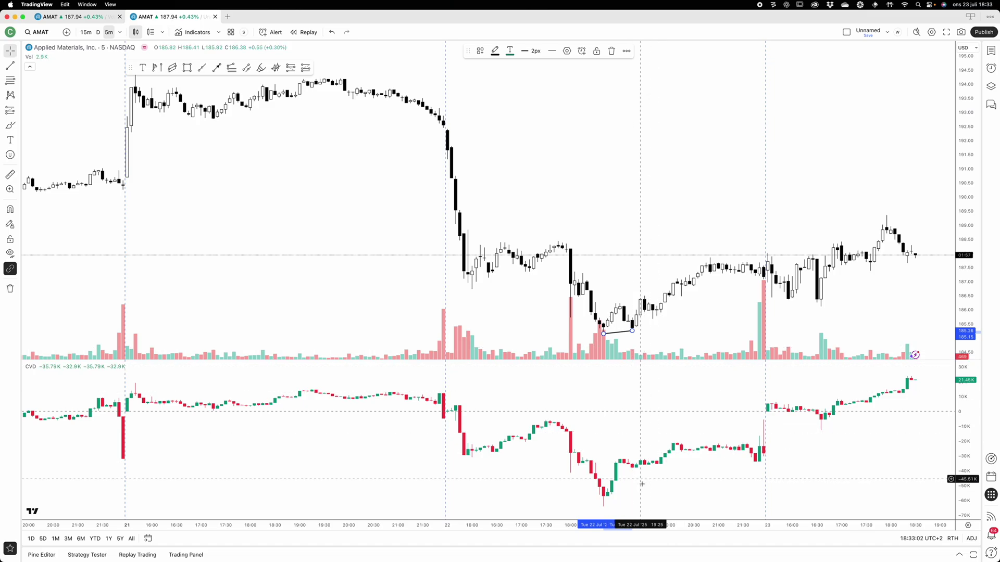
{"action": "key", "text": "alt+t"}
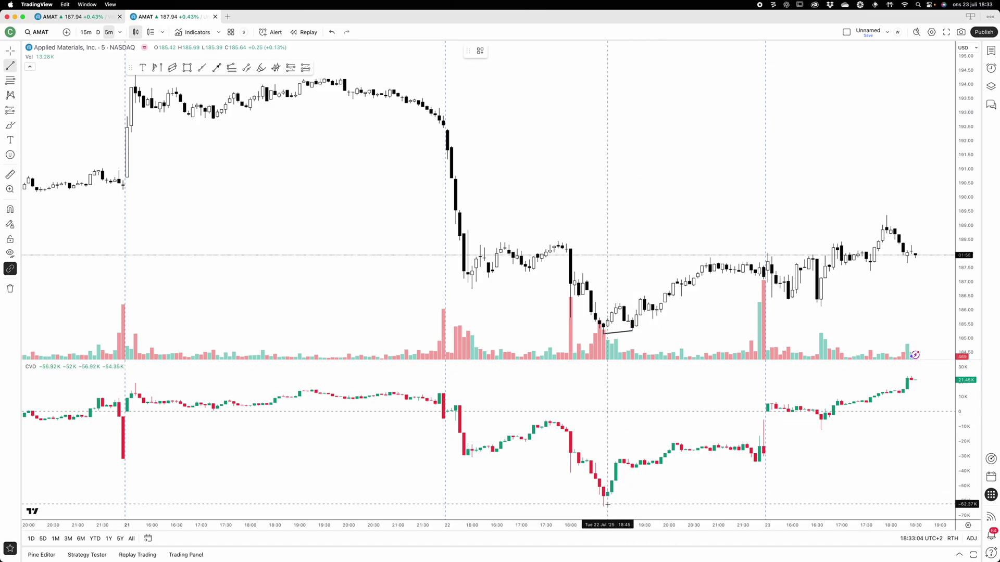
{"action": "left_click", "coordinate": [604, 504]}
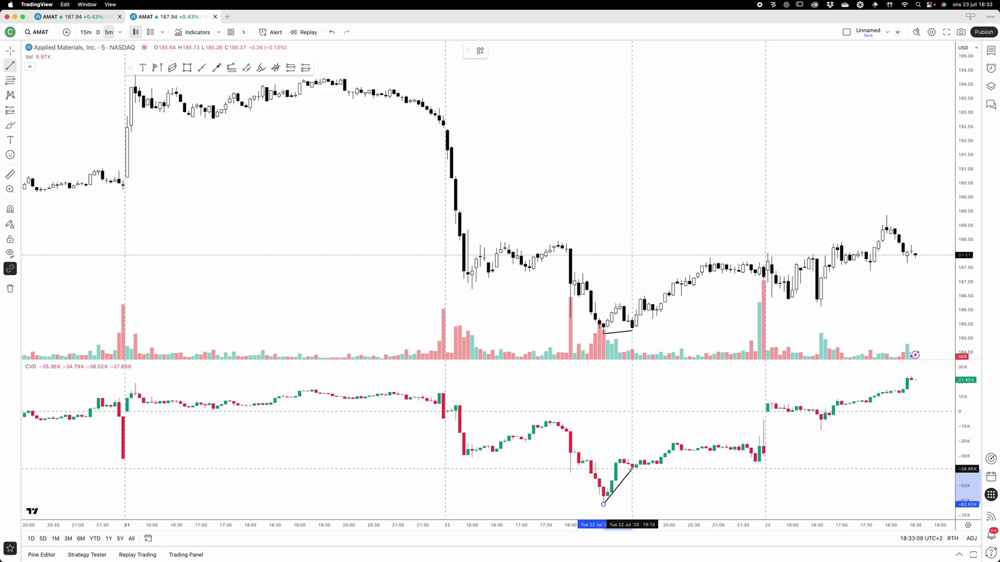
{"action": "left_click", "coordinate": [631, 469]}
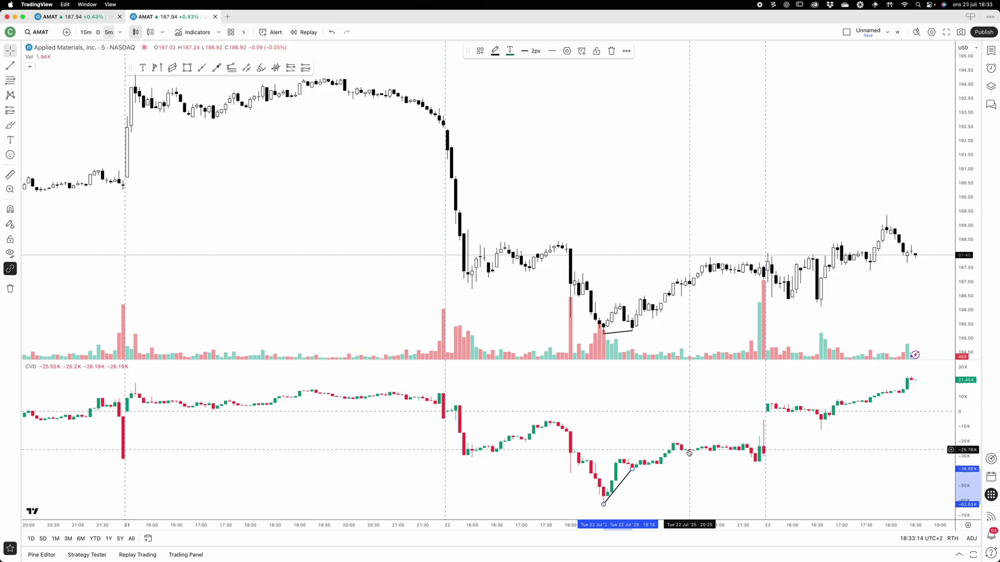
{"action": "left_click", "coordinate": [656, 451]}
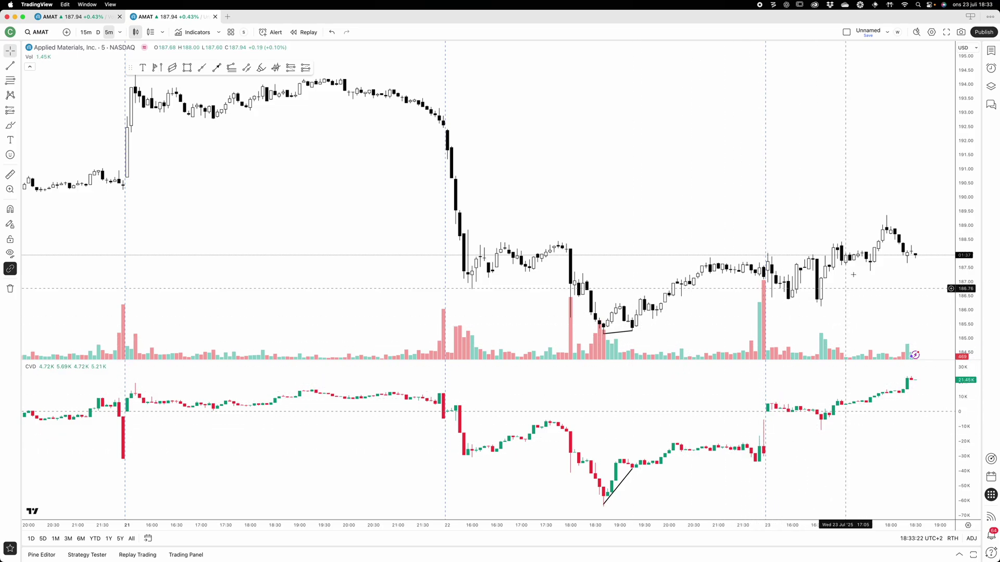
{"action": "scroll", "coordinate": [833, 301], "scroll_direction": "up", "scroll_amount": 1}
{"action": "scroll", "coordinate": [833, 301], "scroll_direction": "up", "scroll_amount": 1}
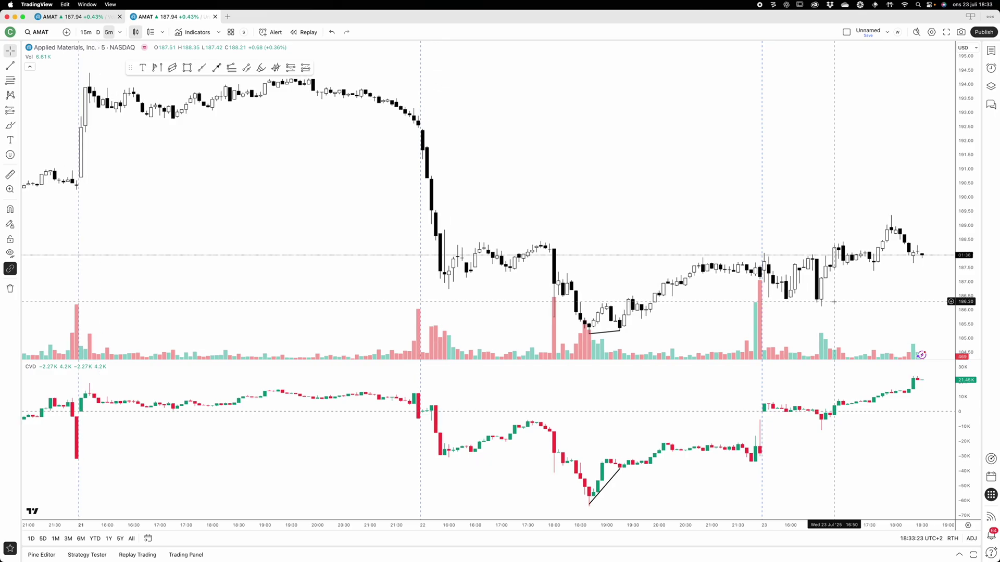
{"action": "left_click", "coordinate": [610, 333]}
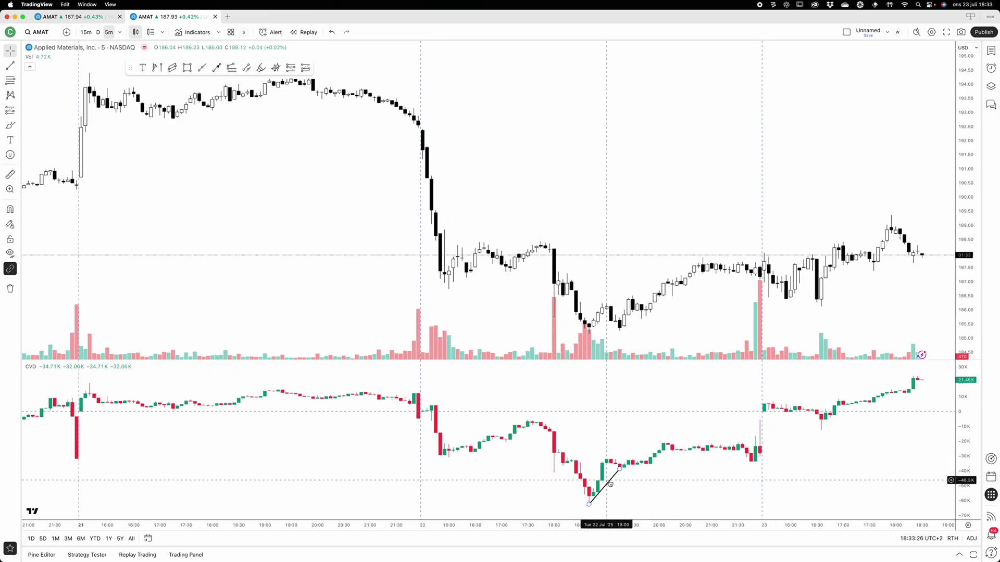
{"action": "key", "text": "Delete"}
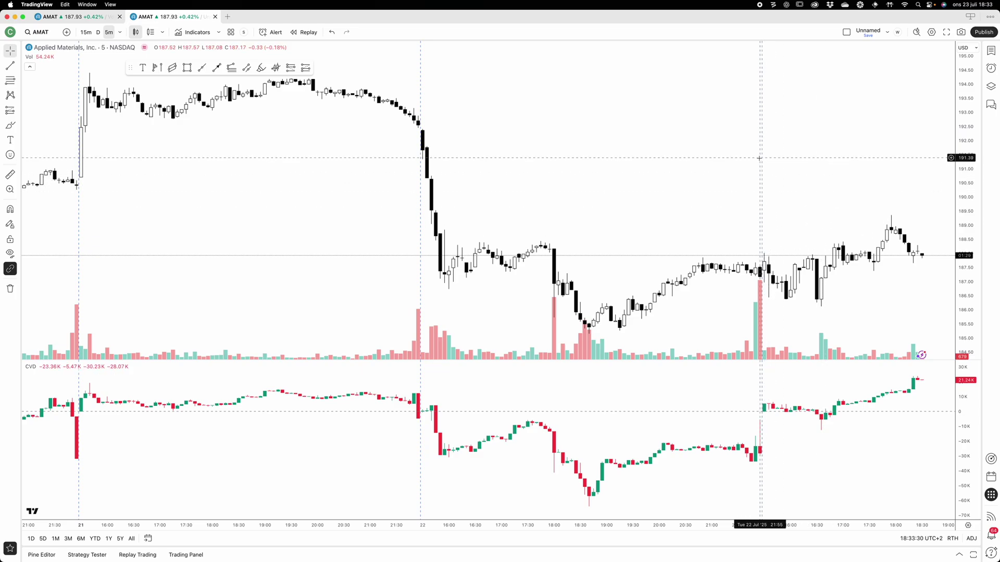
Close chart settings unchanged, then pan and zoom out to show 15–23 July sessions.
{"action": "double_click", "coordinate": [760, 158]}
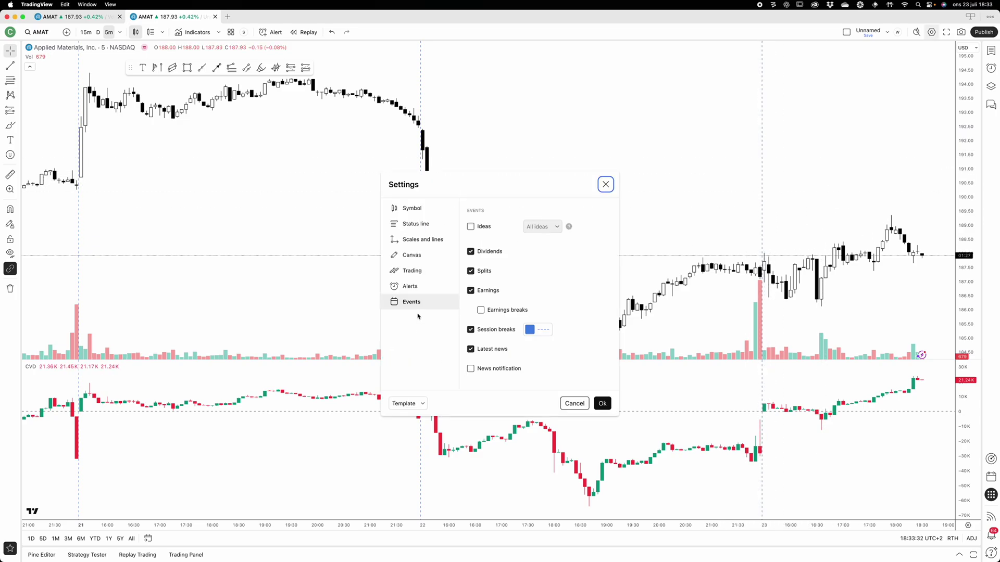
{"action": "left_click", "coordinate": [602, 404]}
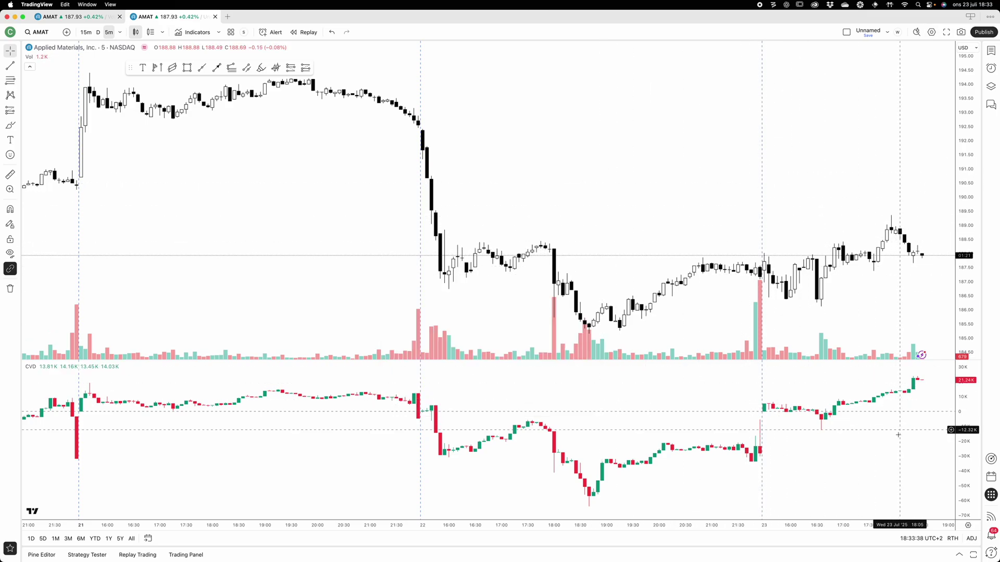
{"action": "left_click_drag", "start_coordinate": [898, 432], "coordinate": [848, 467]}
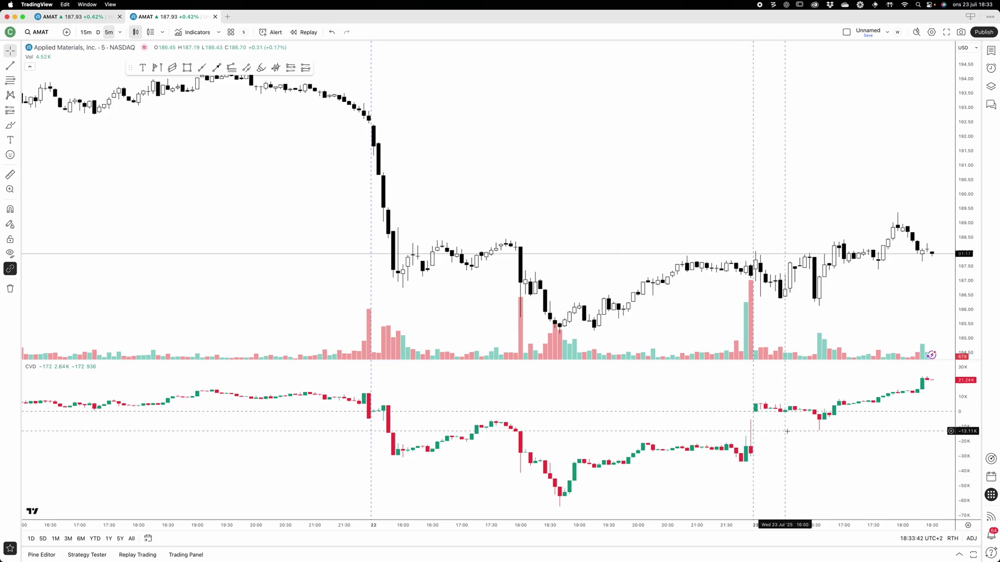
{"action": "scroll", "coordinate": [786, 431], "scroll_direction": "down", "scroll_amount": 5}
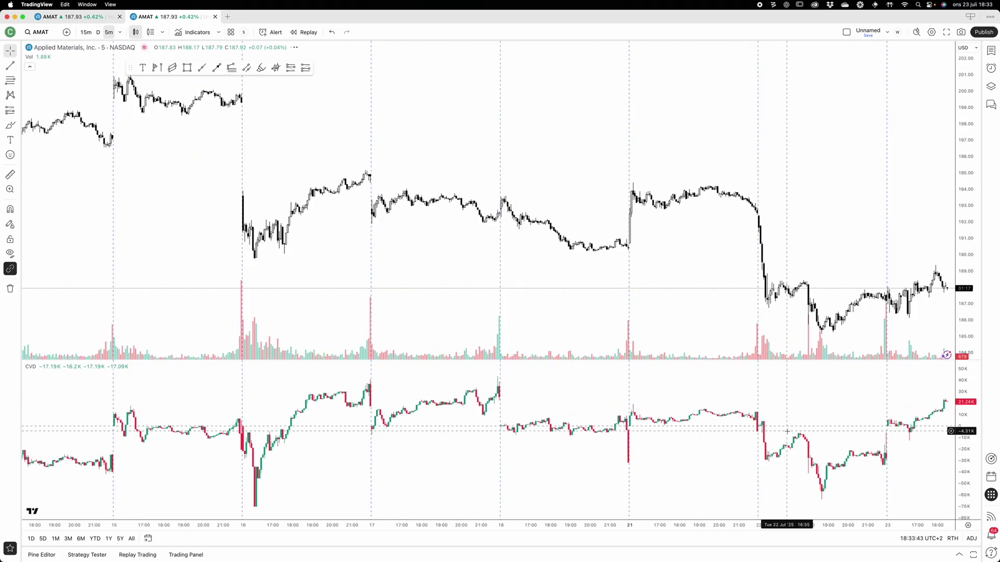
Set the CVD anchor period to 3 days and shift the chart to leave room on the right.
{"action": "double_click", "coordinate": [931, 417]}
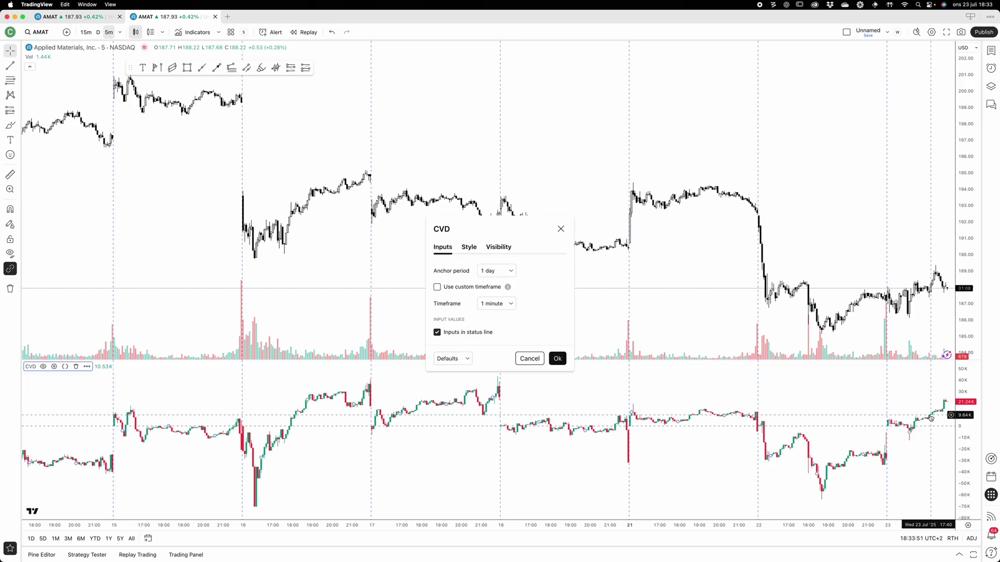
{"action": "left_click", "coordinate": [511, 272]}
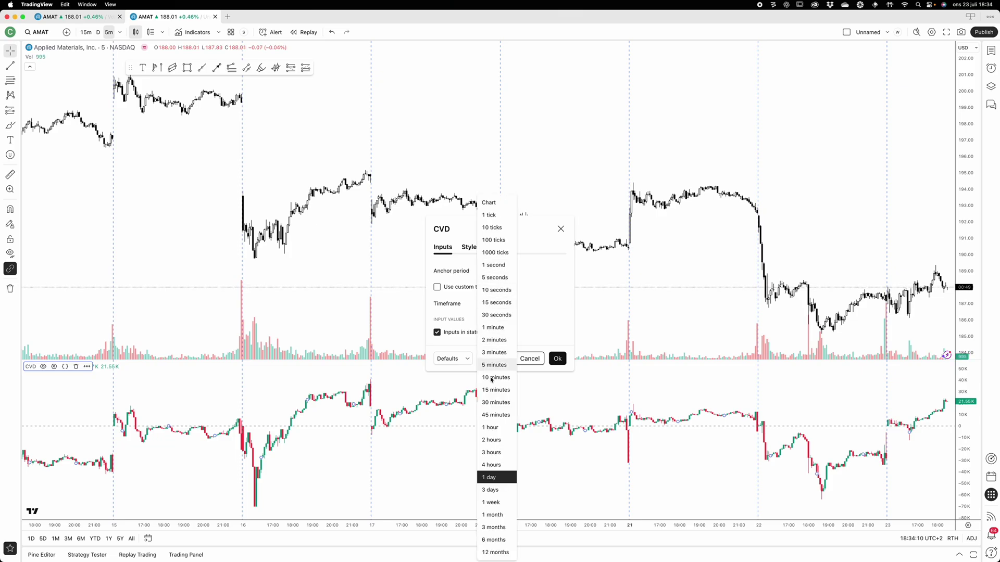
{"action": "left_click", "coordinate": [498, 491]}
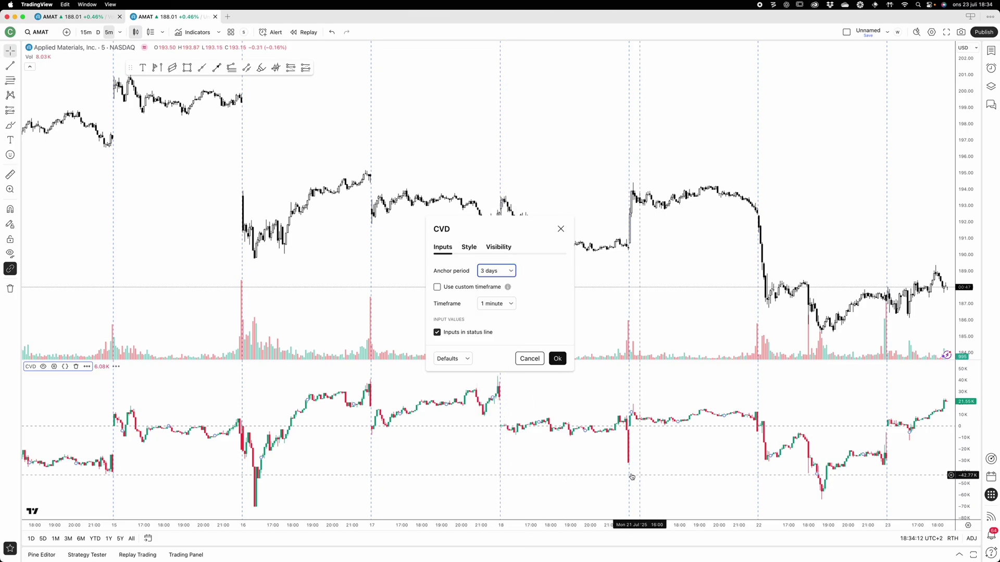
{"action": "left_click", "coordinate": [557, 359]}
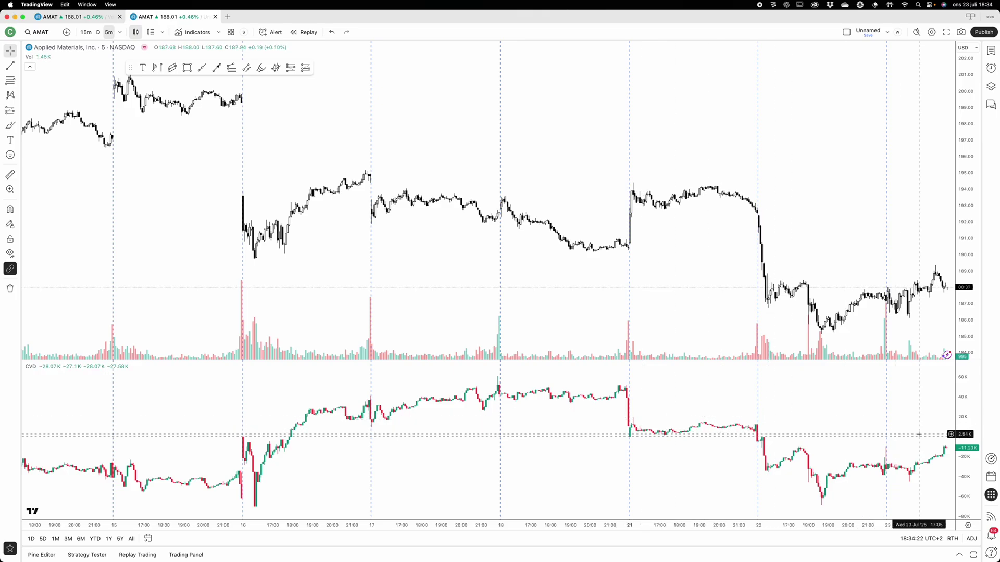
{"action": "left_click_drag", "start_coordinate": [942, 424], "coordinate": [864, 423]}
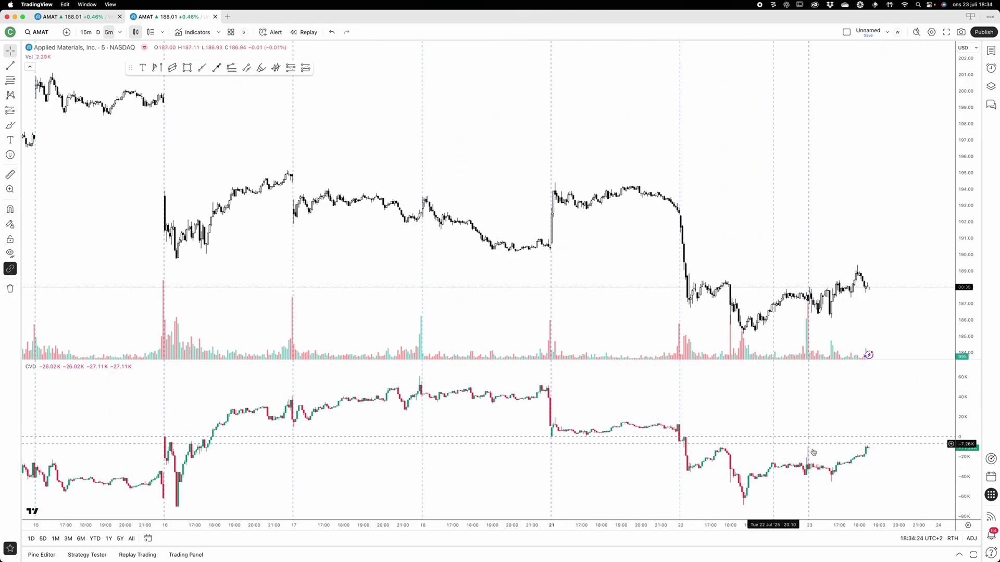
{"action": "scroll", "coordinate": [783, 455], "scroll_direction": "up", "scroll_amount": 2}
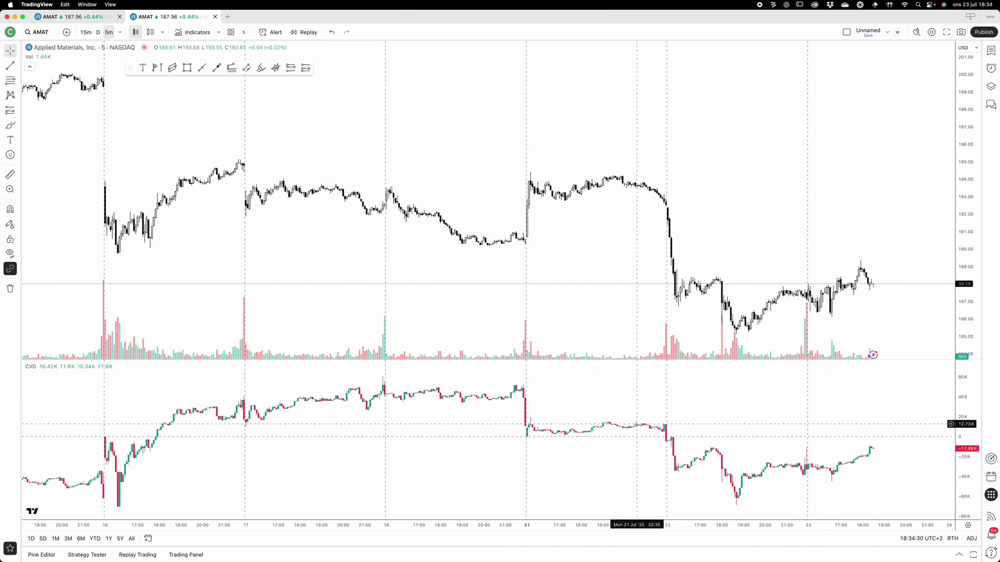
Change the CVD anchor period to 12 months.
{"action": "left_click", "coordinate": [636, 428]}
{"action": "double_click", "coordinate": [636, 428]}
{"action": "left_click", "coordinate": [512, 271]}
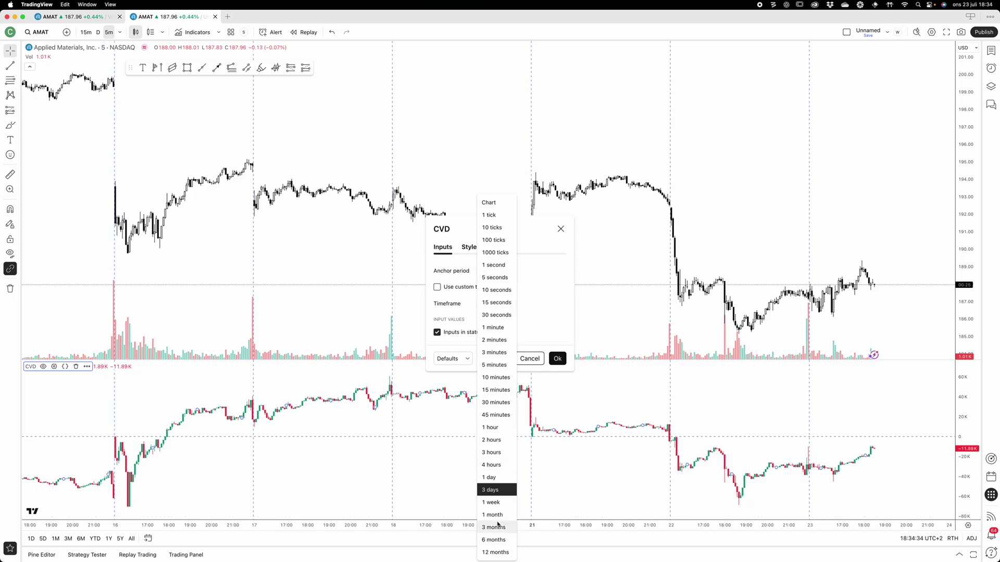
{"action": "left_click", "coordinate": [496, 553]}
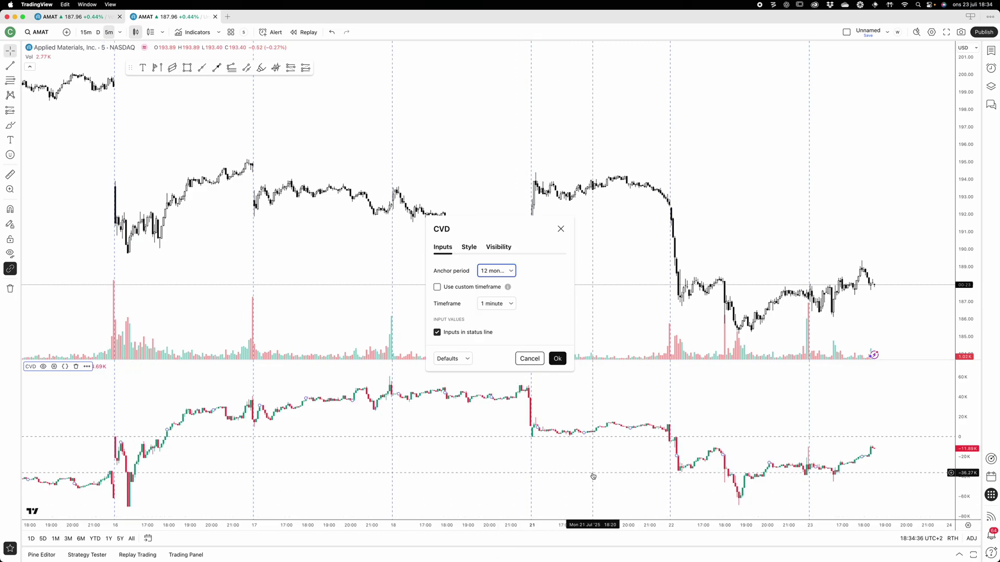
{"action": "key", "text": "Return"}
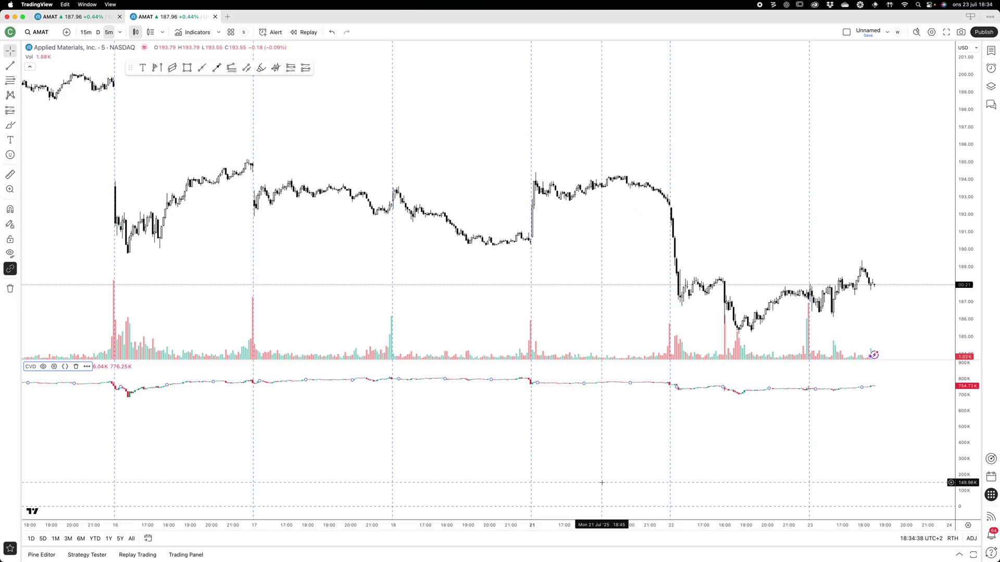
{"action": "left_click", "coordinate": [598, 428]}
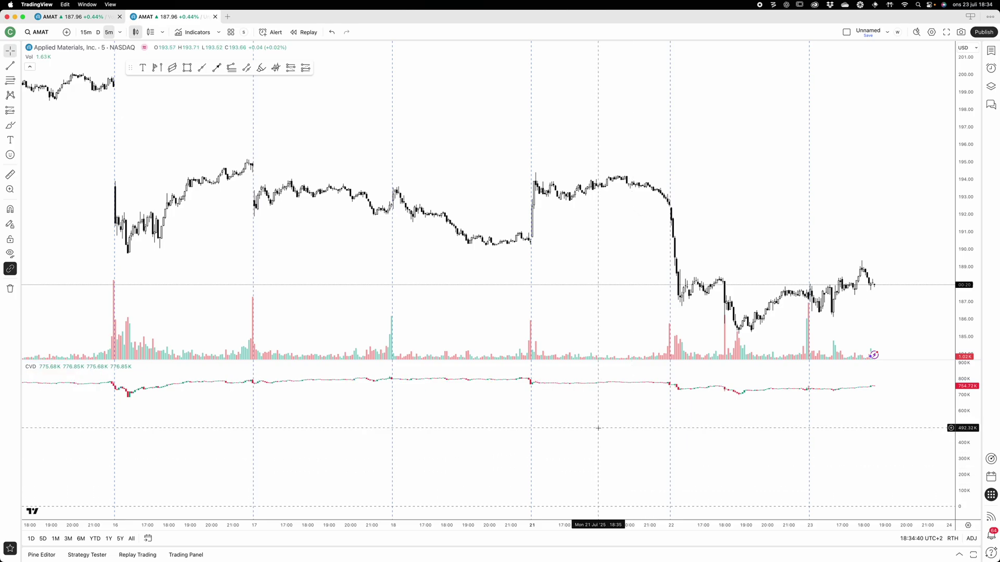
Try a 5-second CVD anchor period, then apply 1 day instead.
{"action": "double_click", "coordinate": [759, 390]}
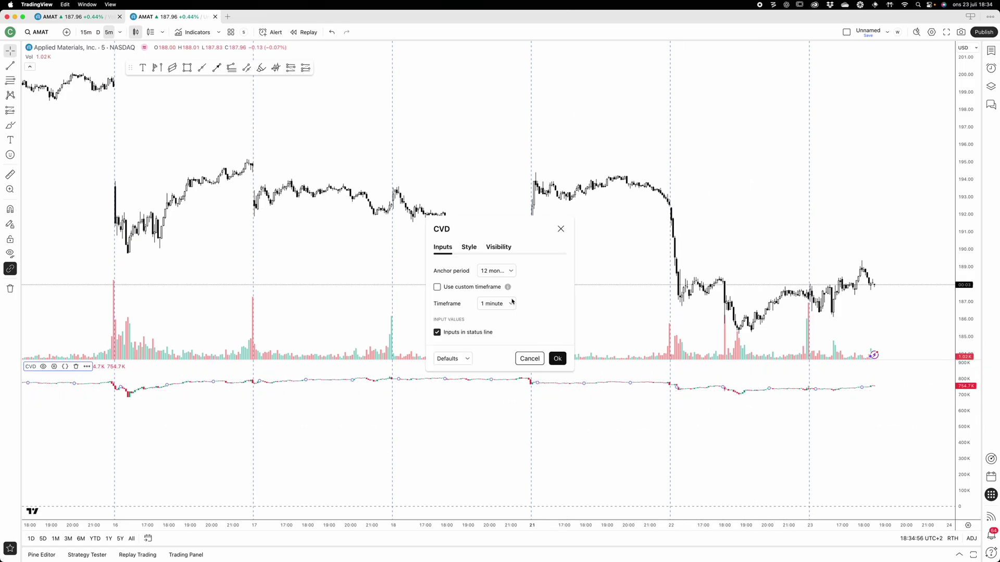
{"action": "left_click", "coordinate": [510, 271]}
{"action": "left_click", "coordinate": [514, 275]}
{"action": "left_click", "coordinate": [514, 275]}
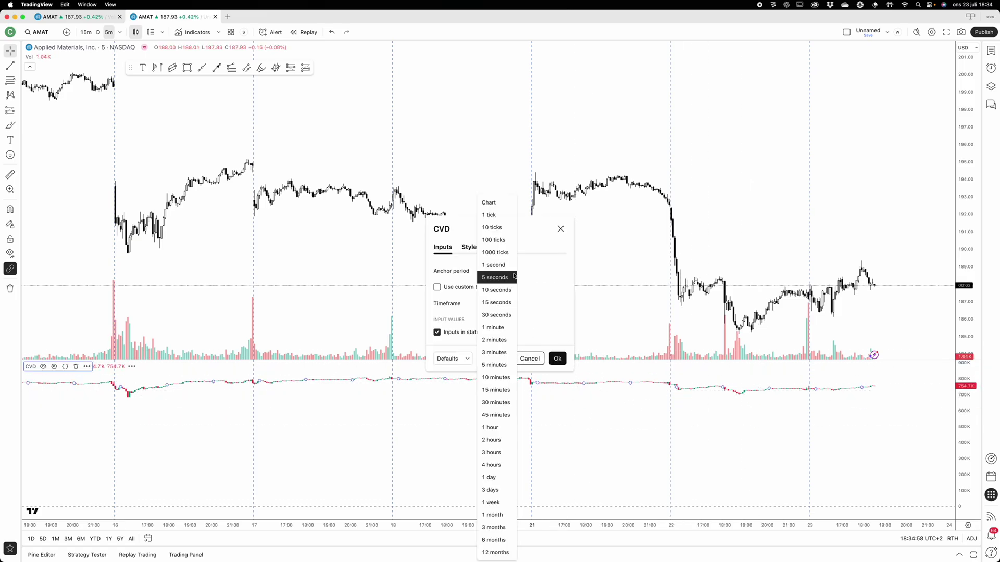
{"action": "left_click", "coordinate": [499, 477]}
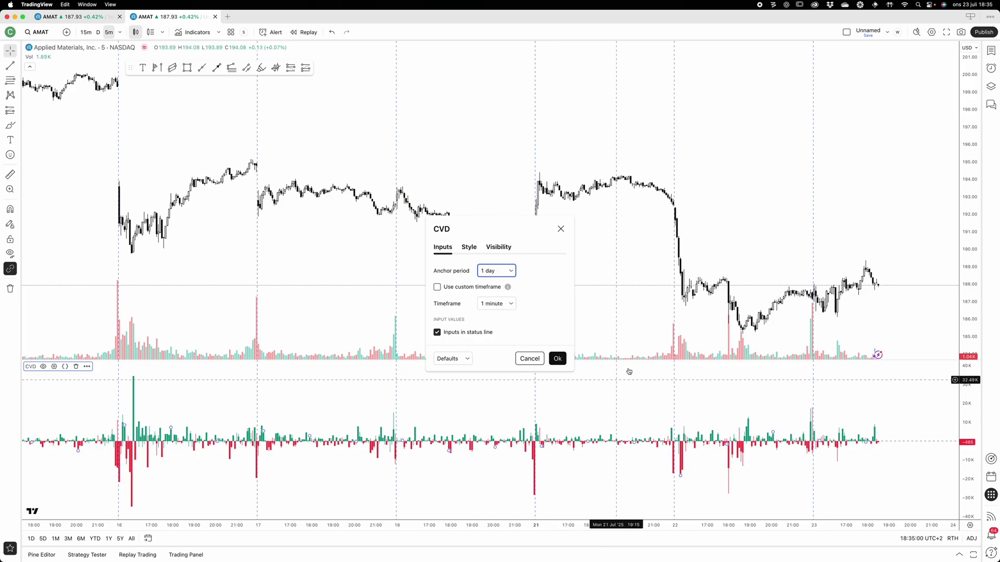
{"action": "left_click", "coordinate": [558, 358]}
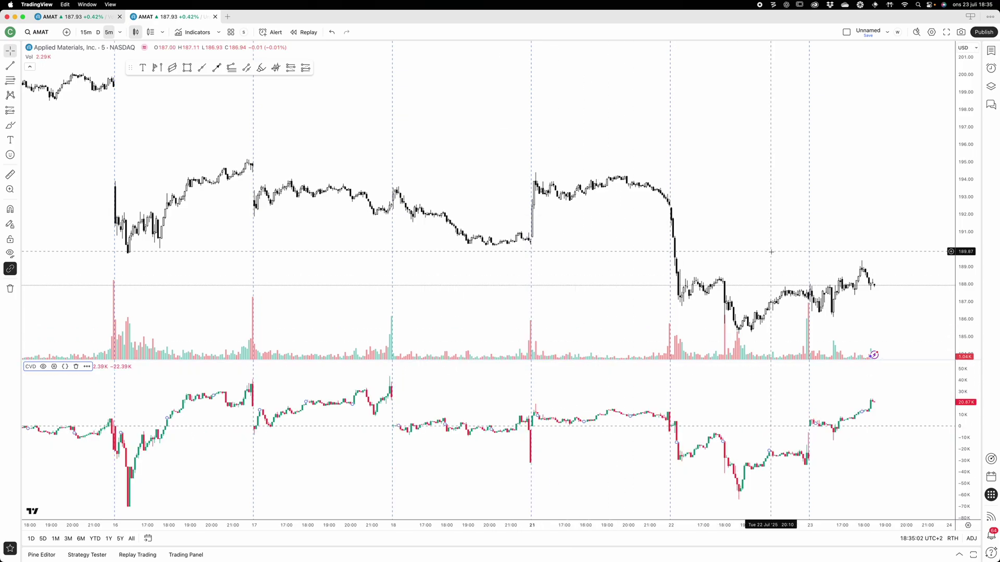
{"action": "scroll", "coordinate": [787, 406], "scroll_direction": "up", "scroll_amount": 3}
{"action": "scroll", "coordinate": [789, 401], "scroll_direction": "left", "scroll_amount": 3}
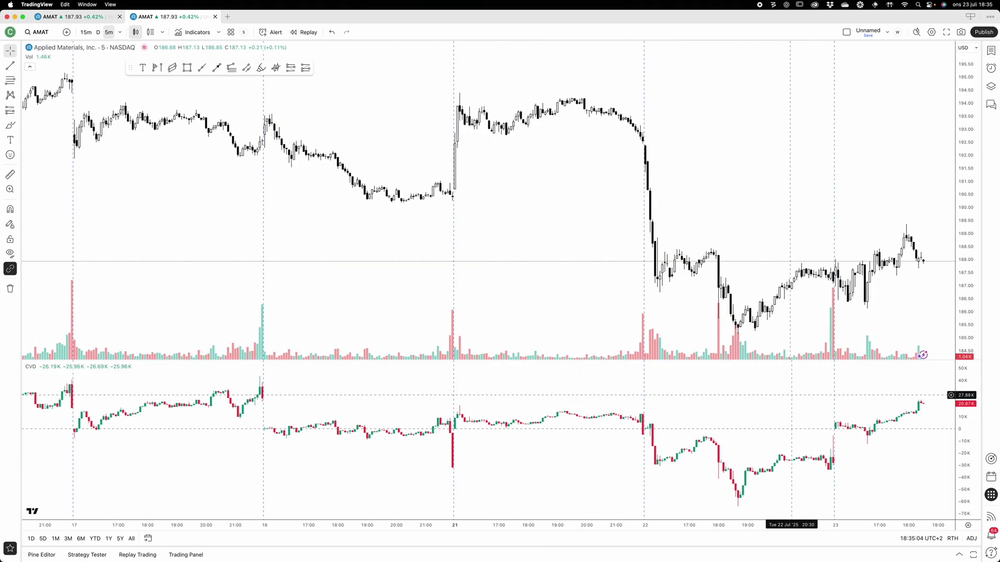
Switch the AMAT chart to the 1D interval and adjust the zoom.
{"action": "type", "text": "1D"}
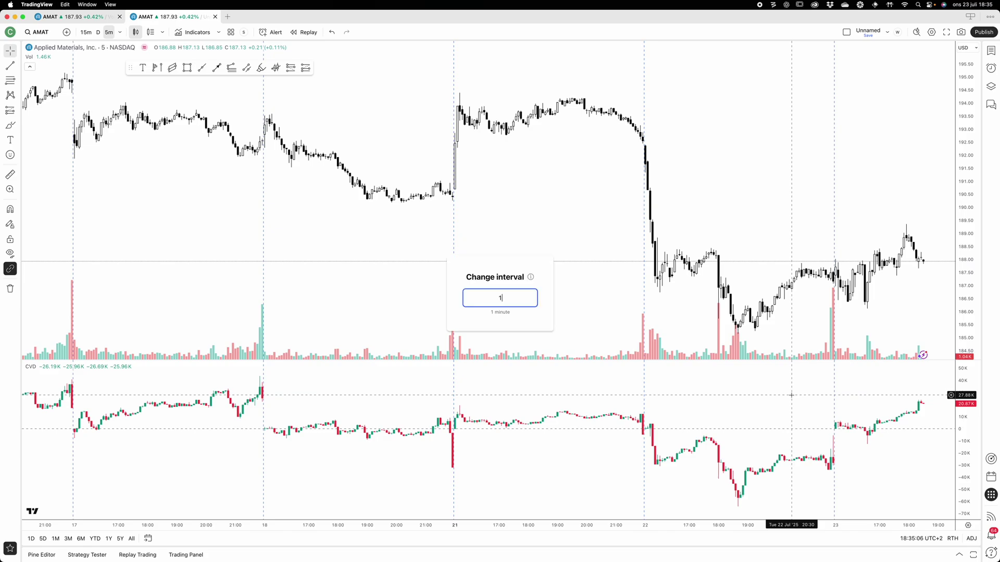
{"action": "key", "text": "Return"}
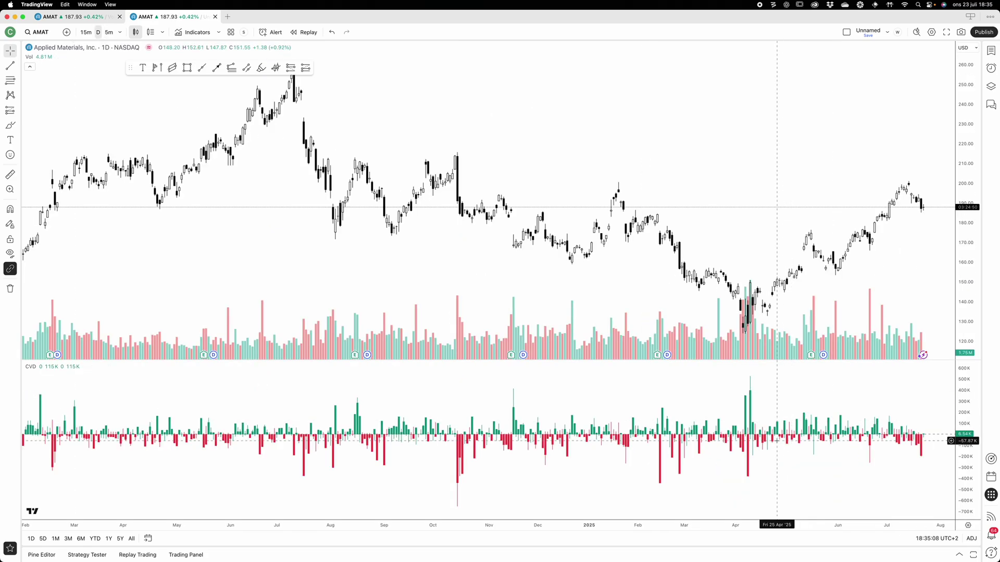
{"action": "scroll", "coordinate": [773, 459], "scroll_direction": "up", "scroll_amount": 1}
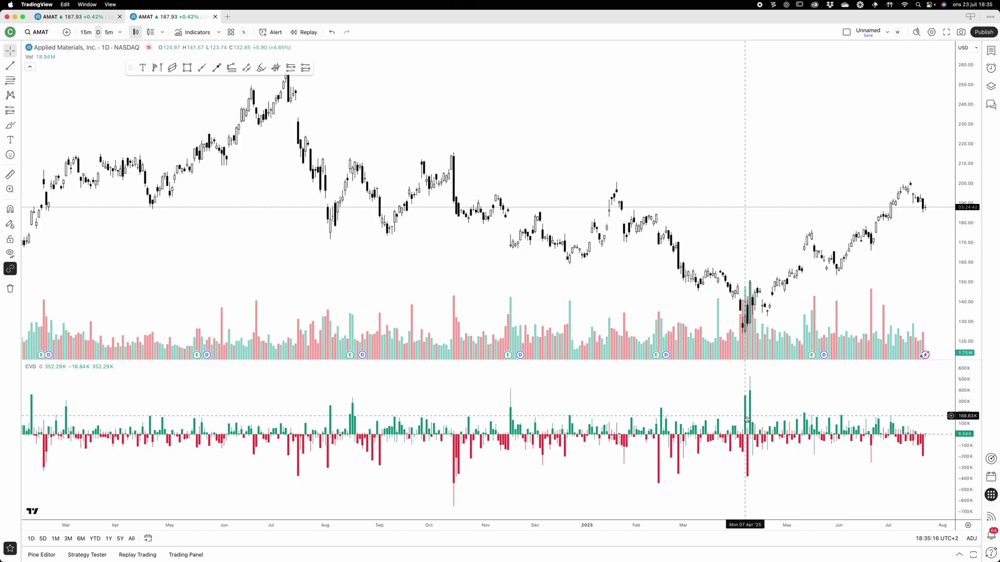
{"action": "scroll", "coordinate": [746, 419], "scroll_direction": "up", "scroll_amount": 4}
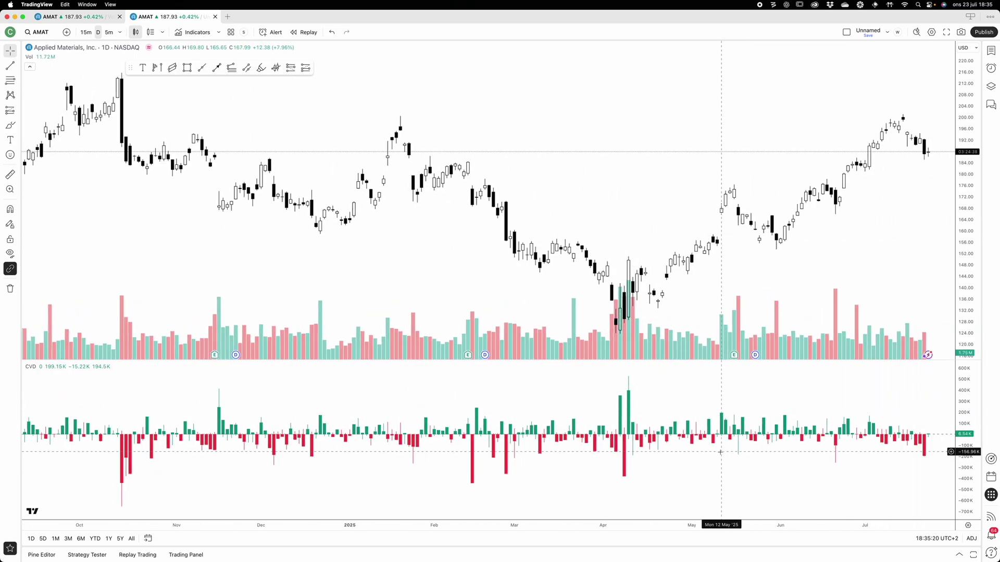
{"action": "scroll", "coordinate": [721, 449], "scroll_direction": "down", "scroll_amount": 4}
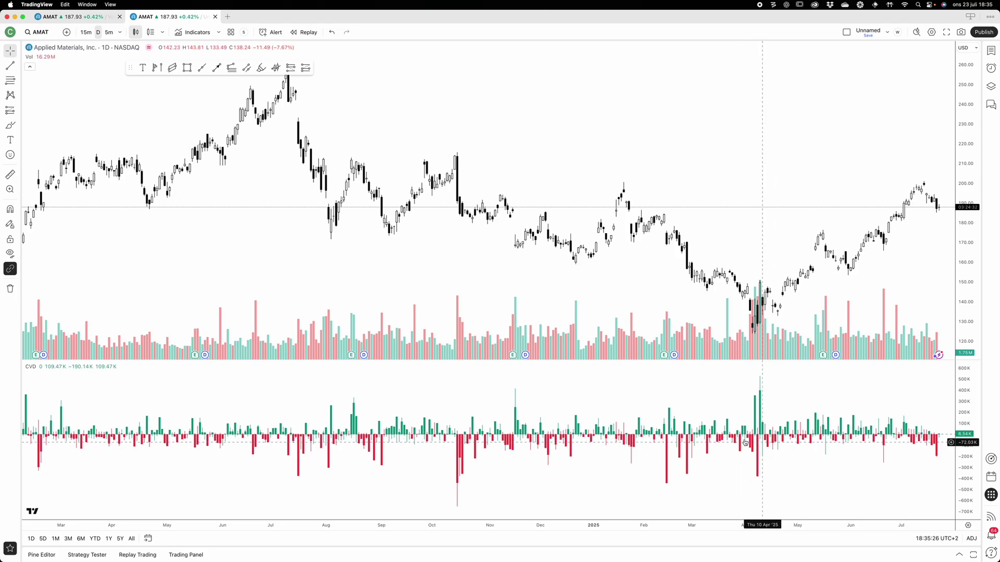
Maximise the CVD pane, dismiss its settings unchanged, then restore the pane to normal size.
{"action": "double_click", "coordinate": [782, 430]}
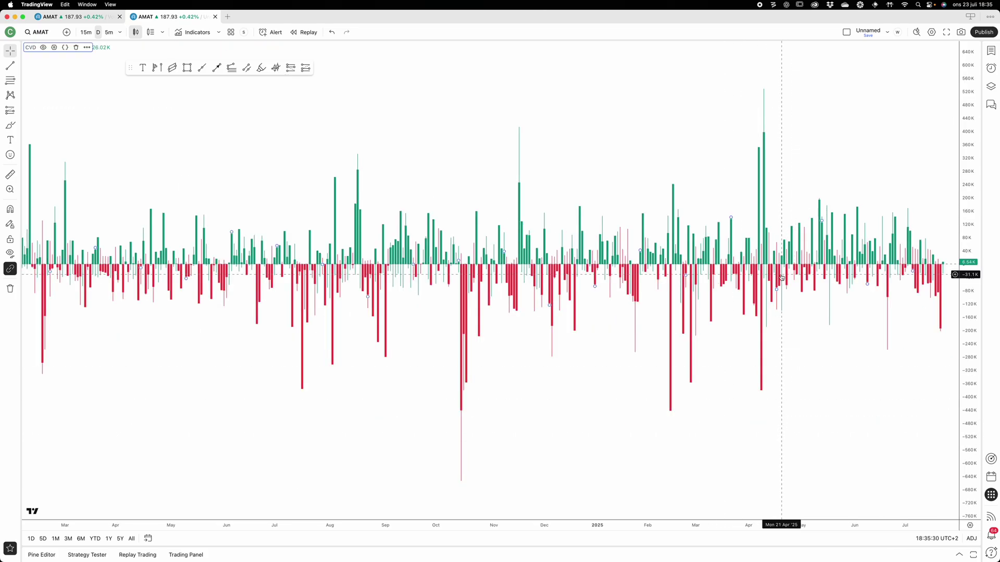
{"action": "double_click", "coordinate": [765, 253]}
{"action": "key", "text": "Escape"}
{"action": "double_click", "coordinate": [675, 123]}
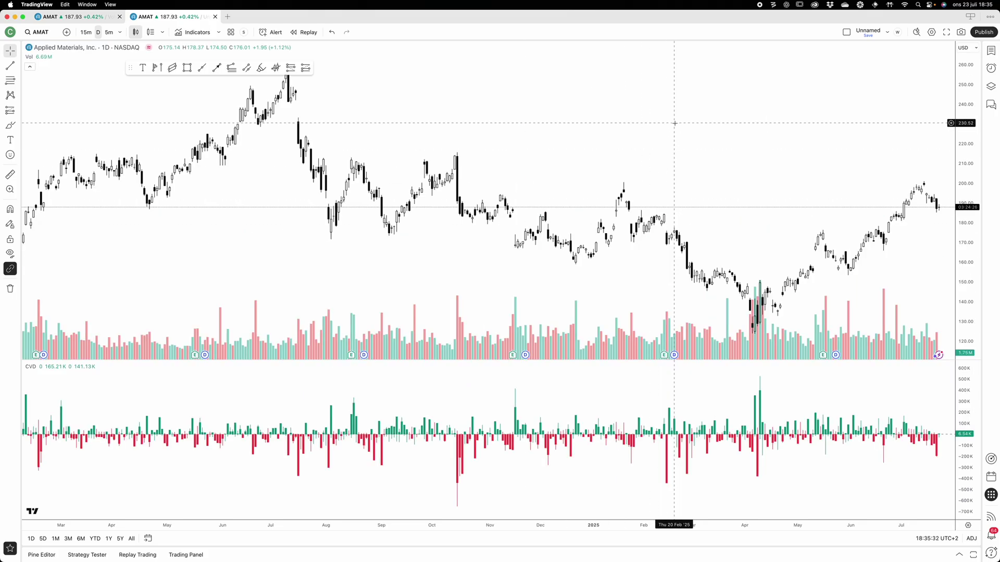
Set the CVD anchor period to 1 week, then apply 1 month instead.
{"action": "double_click", "coordinate": [737, 417]}
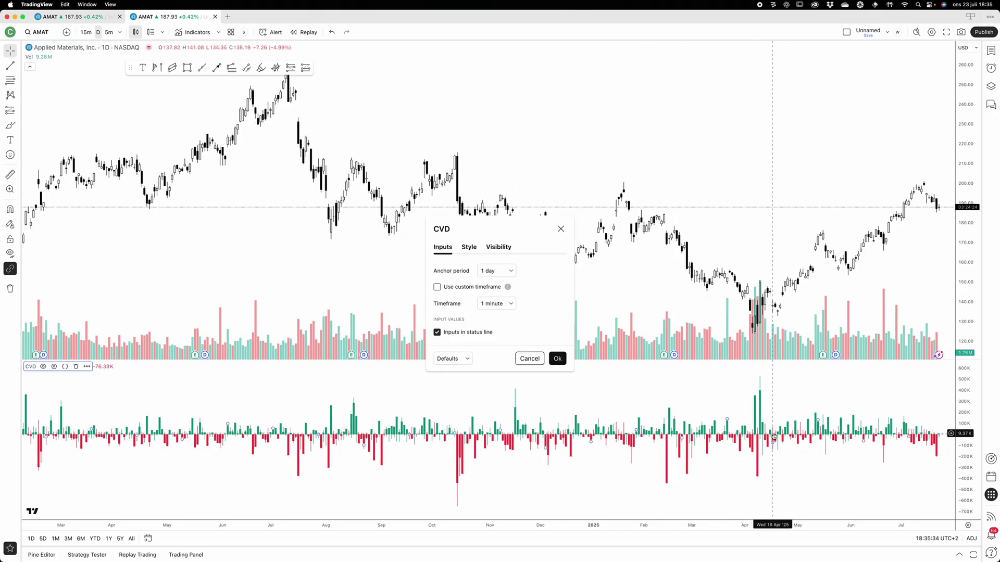
{"action": "left_click", "coordinate": [510, 271]}
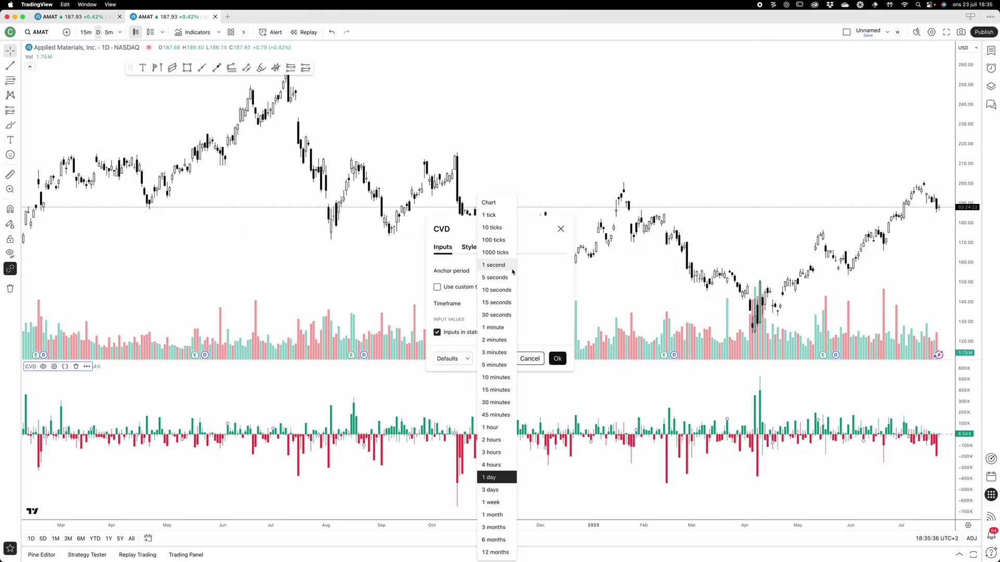
{"action": "left_click", "coordinate": [500, 504]}
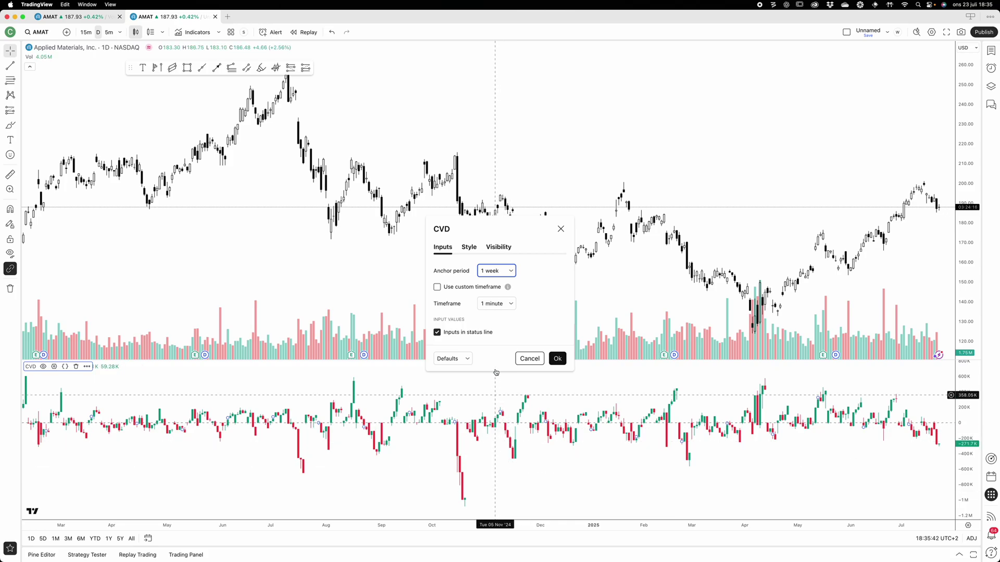
{"action": "left_click", "coordinate": [510, 271]}
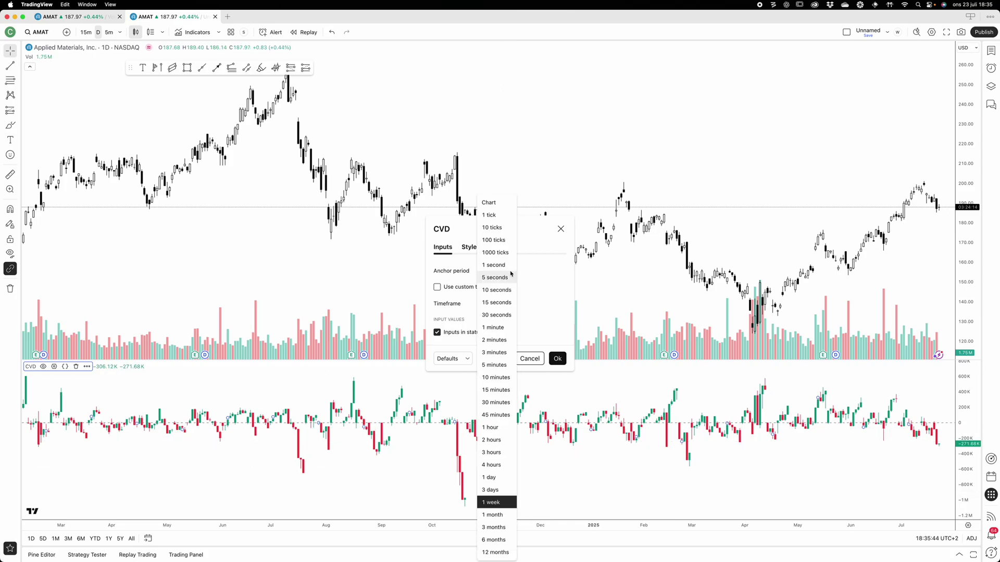
{"action": "left_click", "coordinate": [492, 515]}
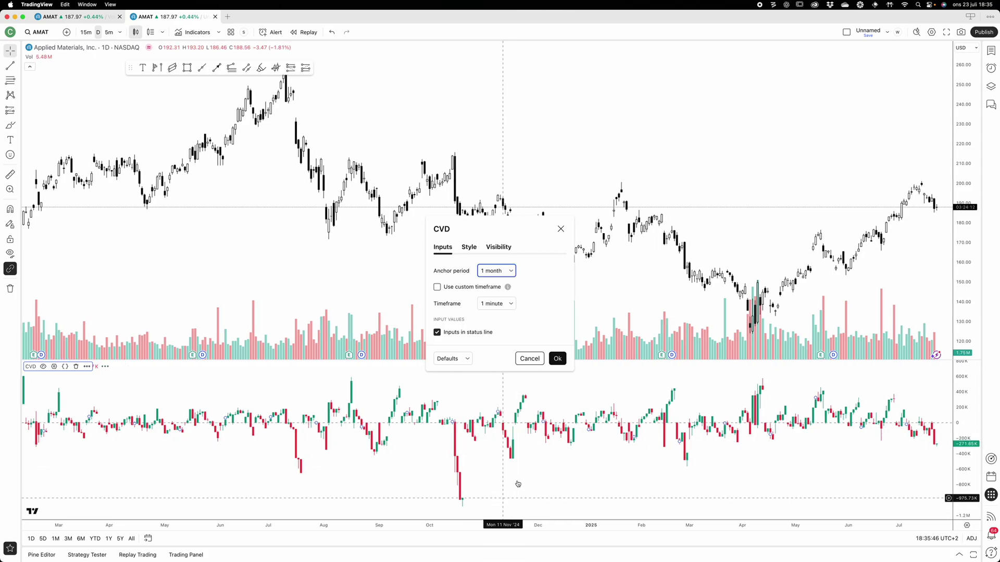
{"action": "left_click", "coordinate": [557, 359]}
{"action": "scroll", "coordinate": [602, 273], "scroll_direction": "right", "scroll_amount": 1}
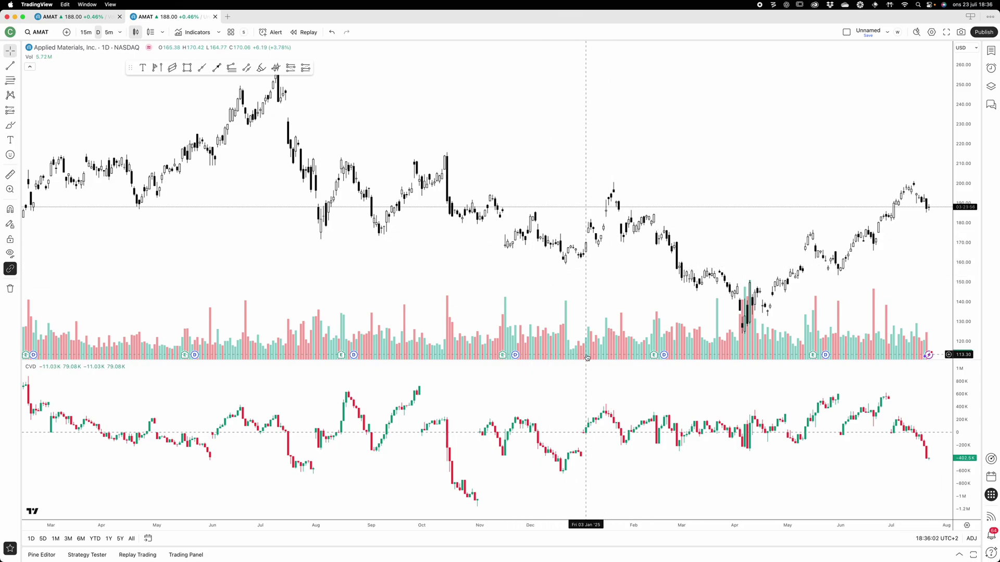
Reopen the CVD settings and choose a 1-day anchor period.
{"action": "double_click", "coordinate": [669, 423]}
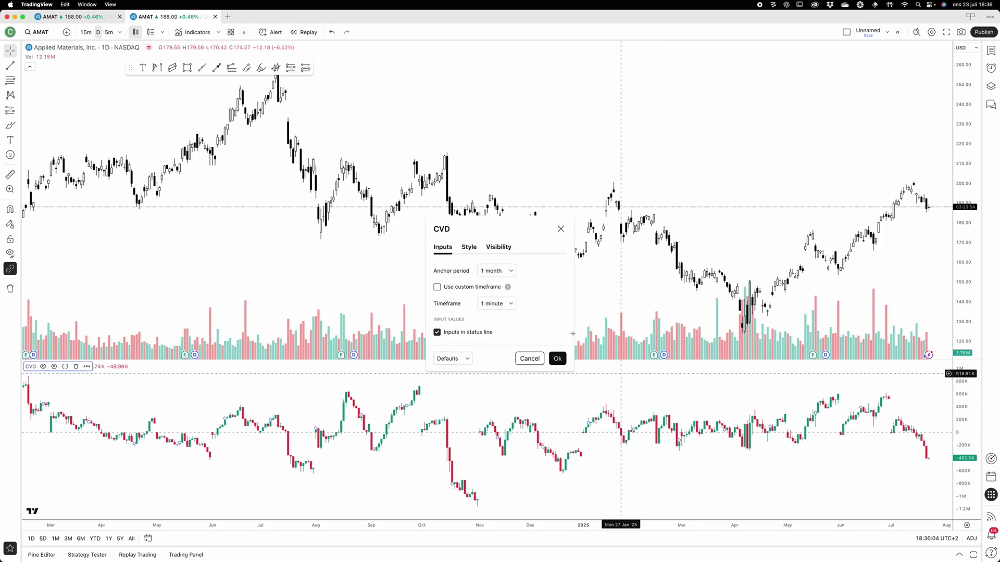
{"action": "left_click", "coordinate": [509, 271]}
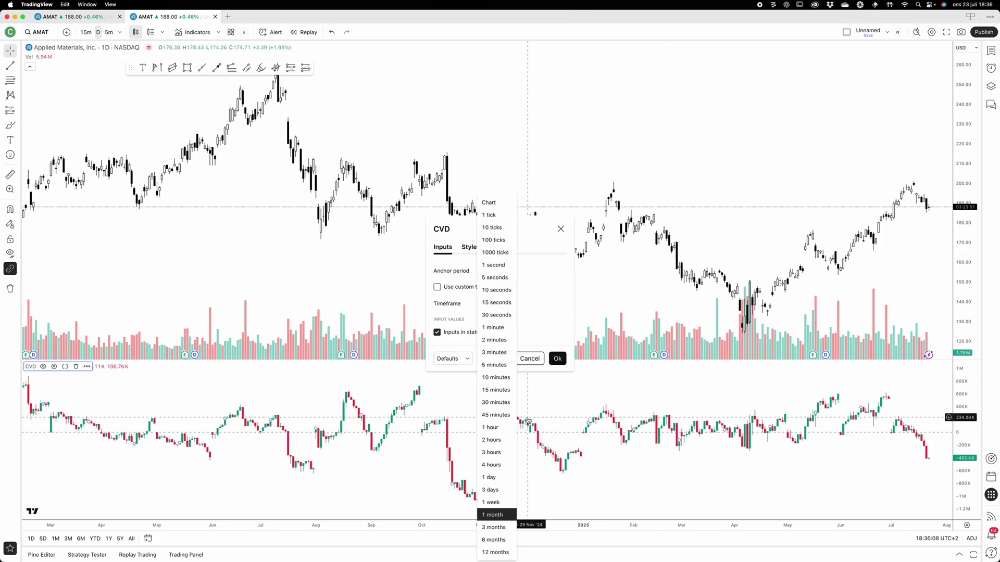
{"action": "left_click", "coordinate": [492, 477]}
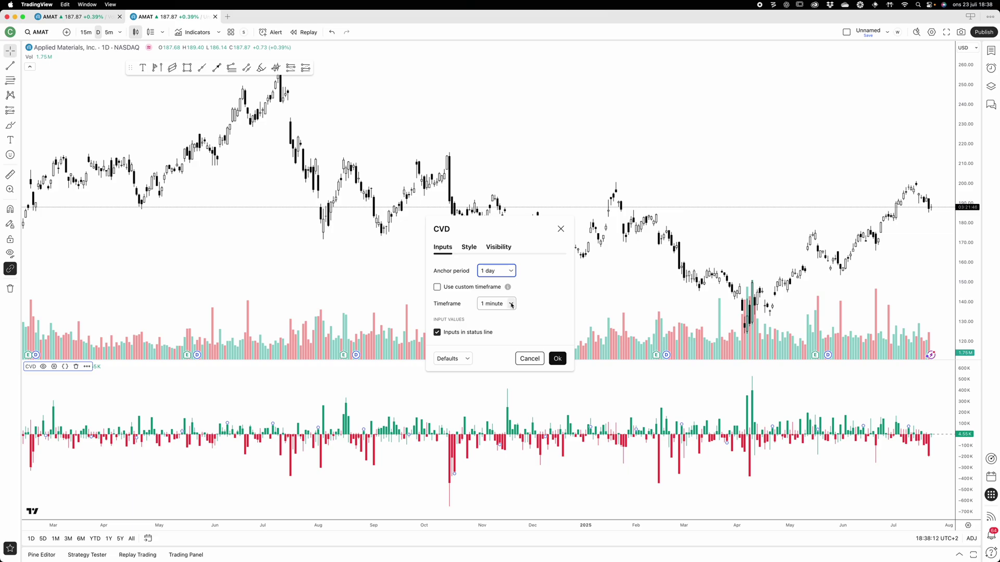
{"action": "left_click", "coordinate": [452, 287]}
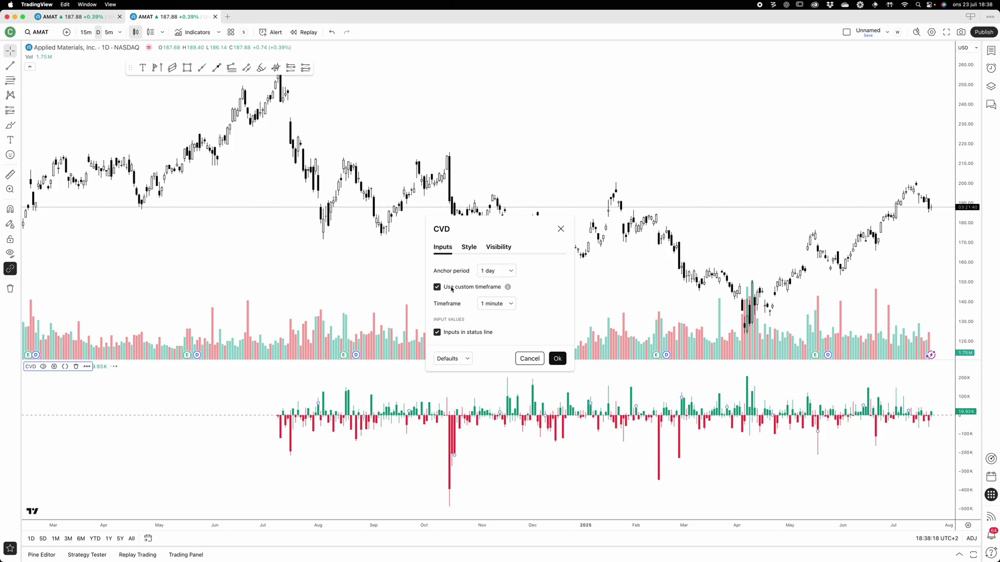
Set the CVD custom timeframe to 1 second.
{"action": "left_click", "coordinate": [510, 304]}
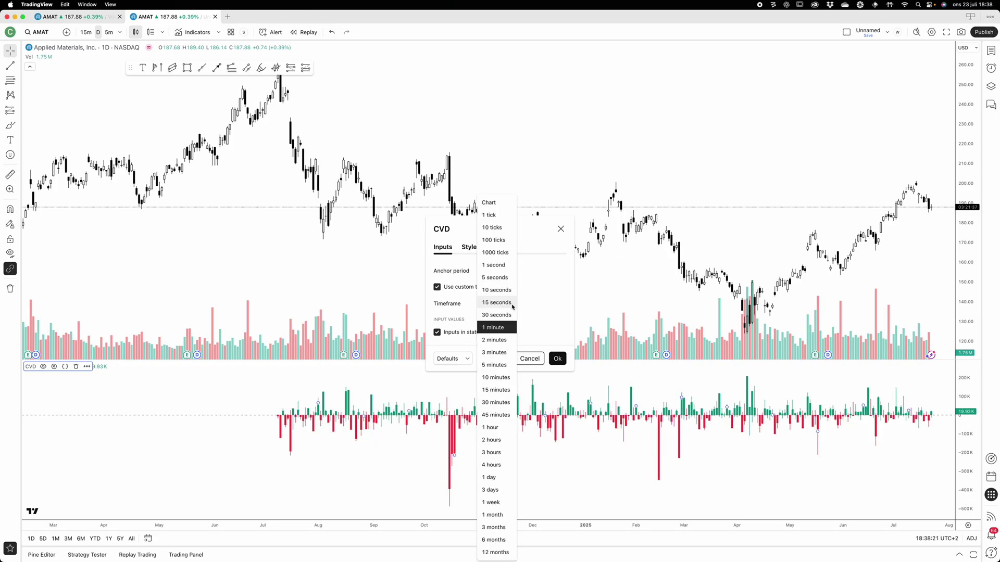
{"action": "left_click", "coordinate": [504, 267]}
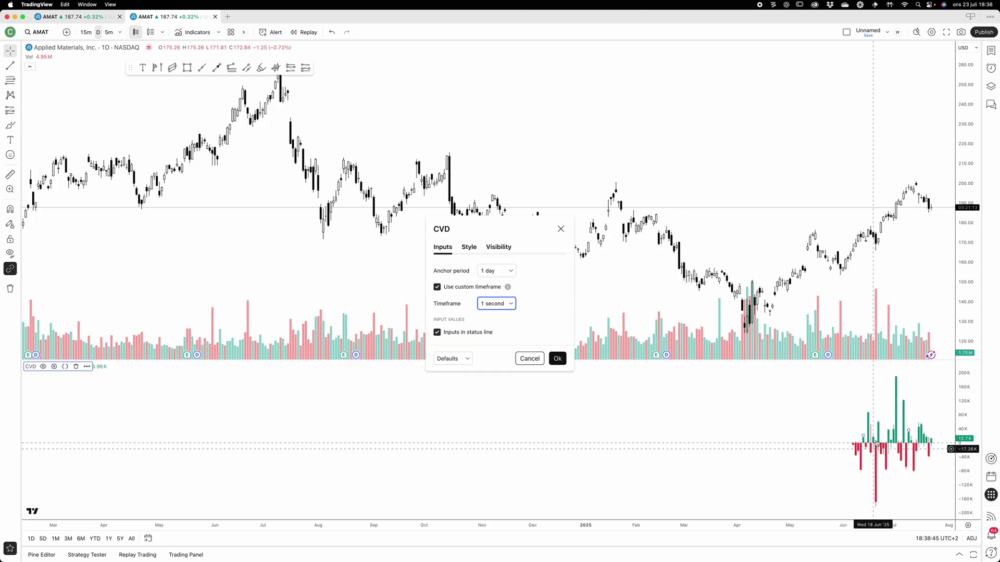
Reopen the CVD settings and change the custom timeframe to 30 seconds.
{"action": "scroll", "coordinate": [914, 449], "scroll_direction": "up", "scroll_amount": 3}
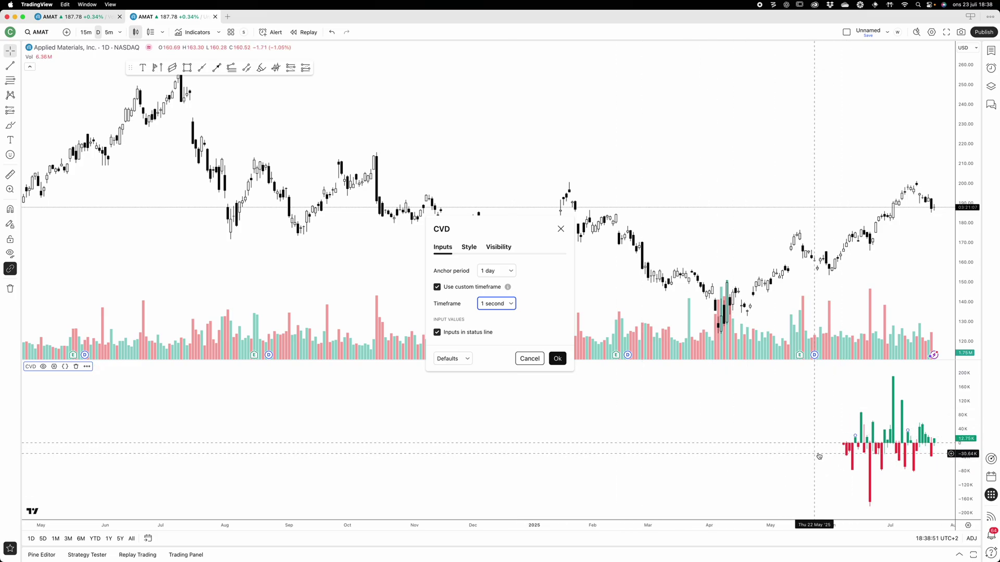
{"action": "key", "text": "Escape"}
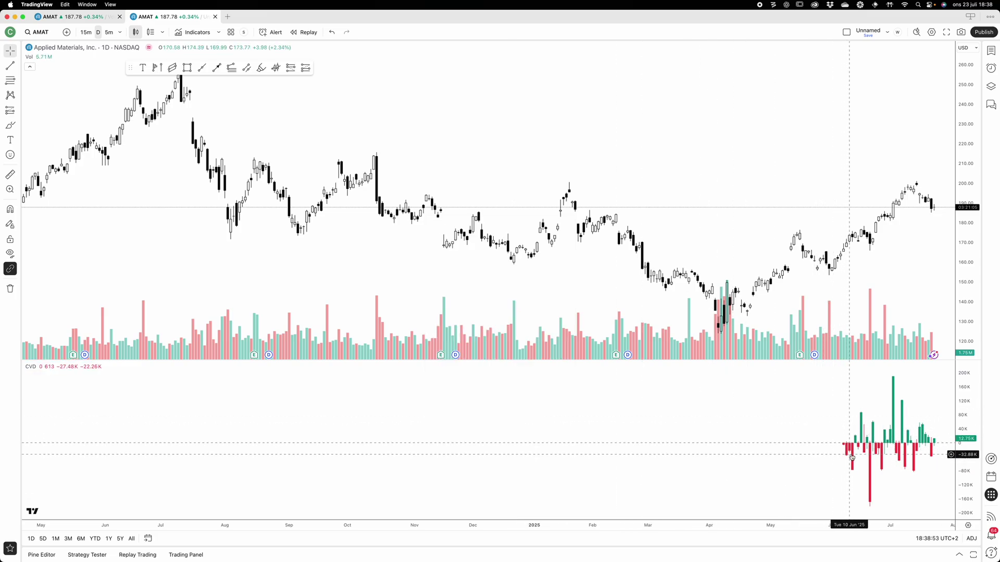
{"action": "double_click", "coordinate": [860, 439]}
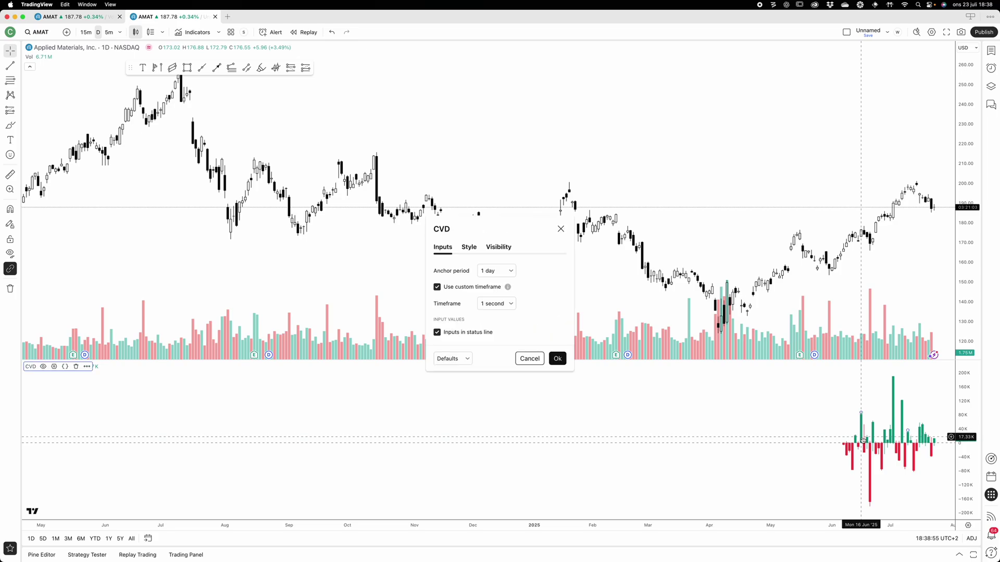
{"action": "left_click", "coordinate": [512, 305]}
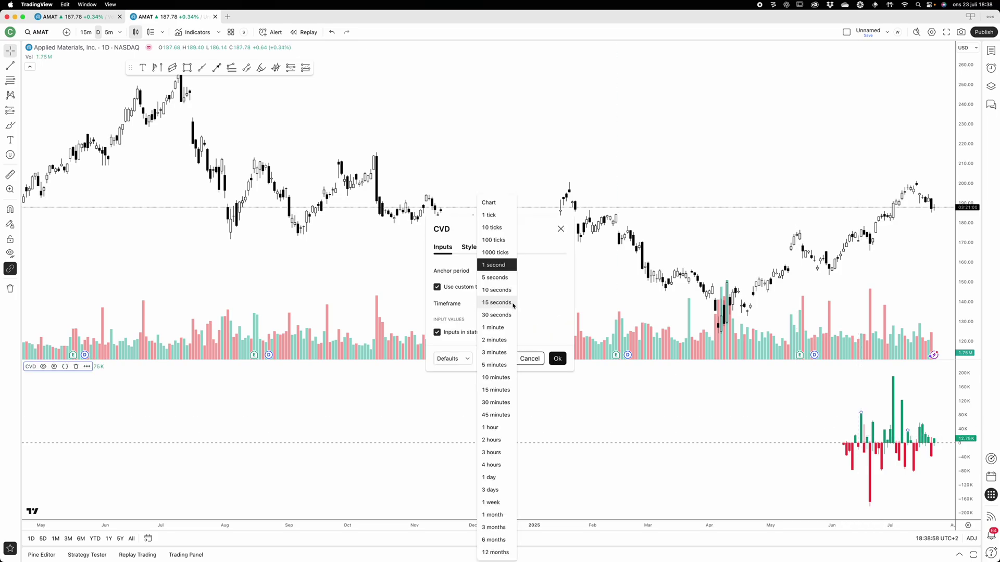
{"action": "left_click", "coordinate": [510, 316]}
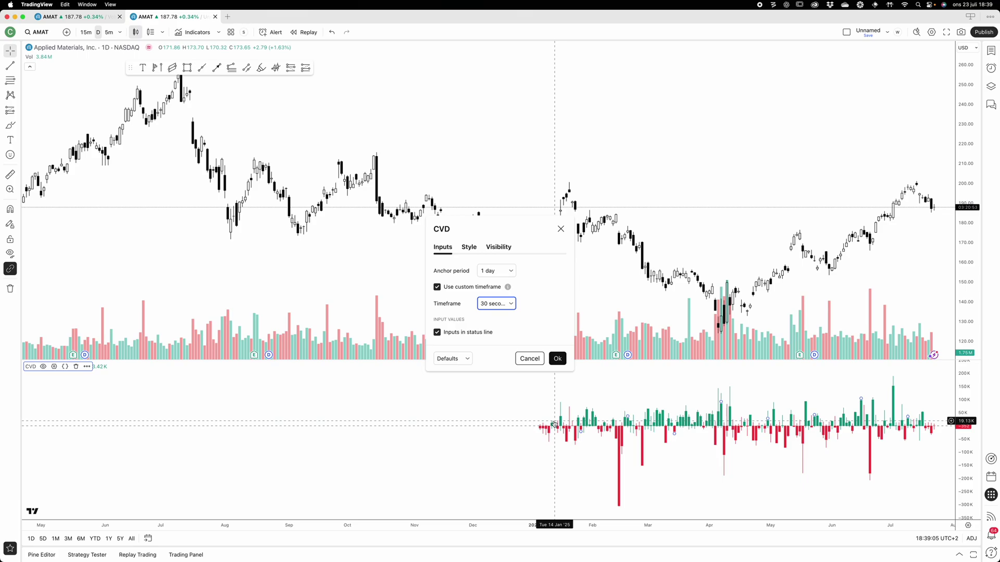
Untick Use custom timeframe so the CVD spans the full daily history.
{"action": "left_click", "coordinate": [512, 306]}
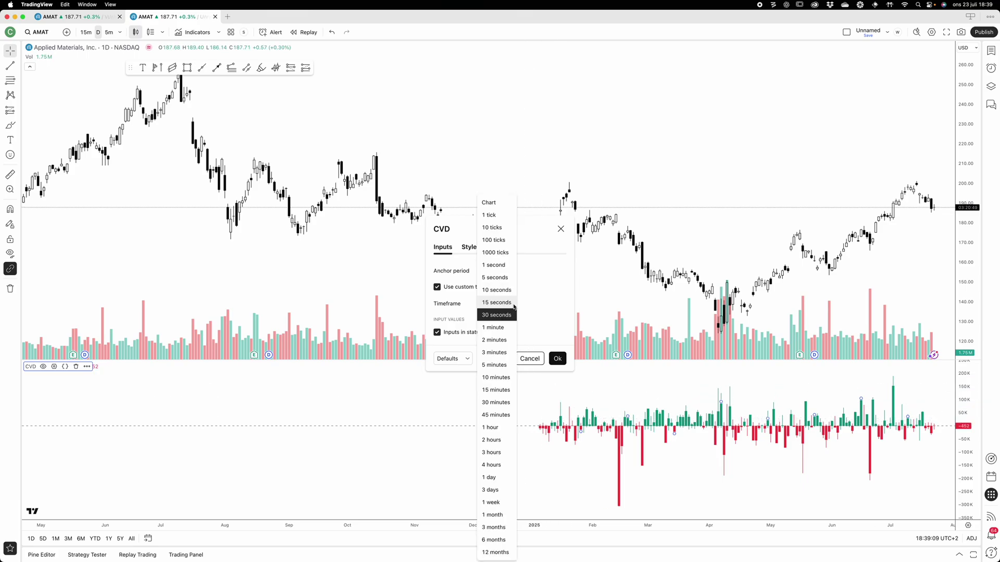
{"action": "left_click", "coordinate": [540, 284]}
{"action": "left_click", "coordinate": [473, 288]}
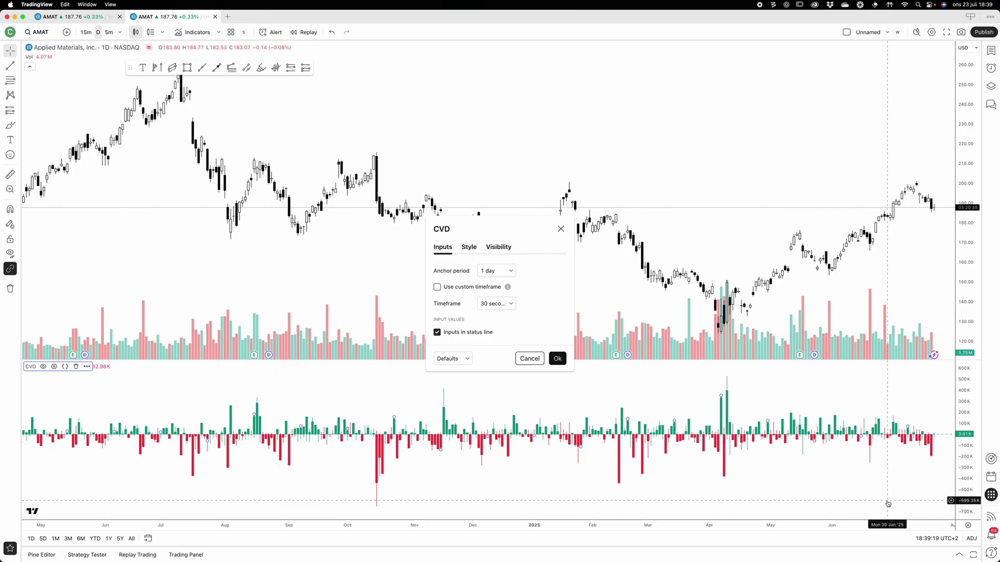
{"action": "key", "text": "Escape"}
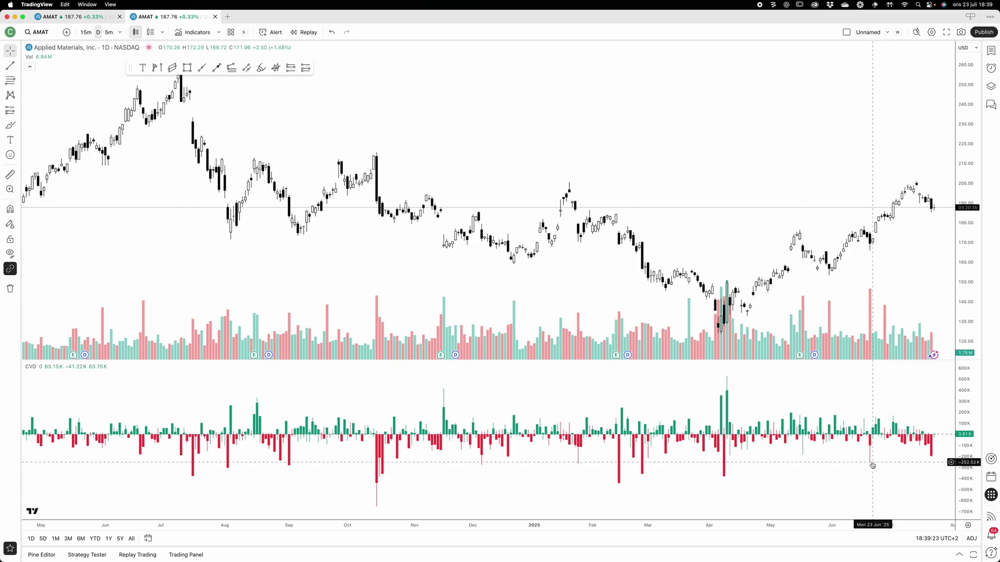
Zoom out across several years of AMAT daily history, then reset the view with Alt+R.
{"action": "scroll", "coordinate": [872, 465], "scroll_direction": "down", "scroll_amount": 10}
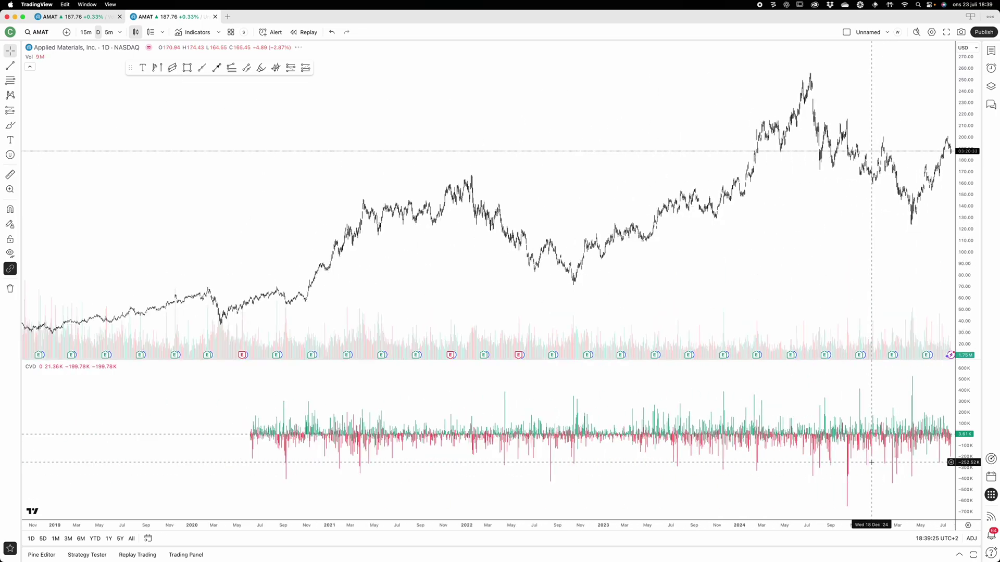
{"action": "scroll", "coordinate": [871, 463], "scroll_direction": "down", "scroll_amount": 3}
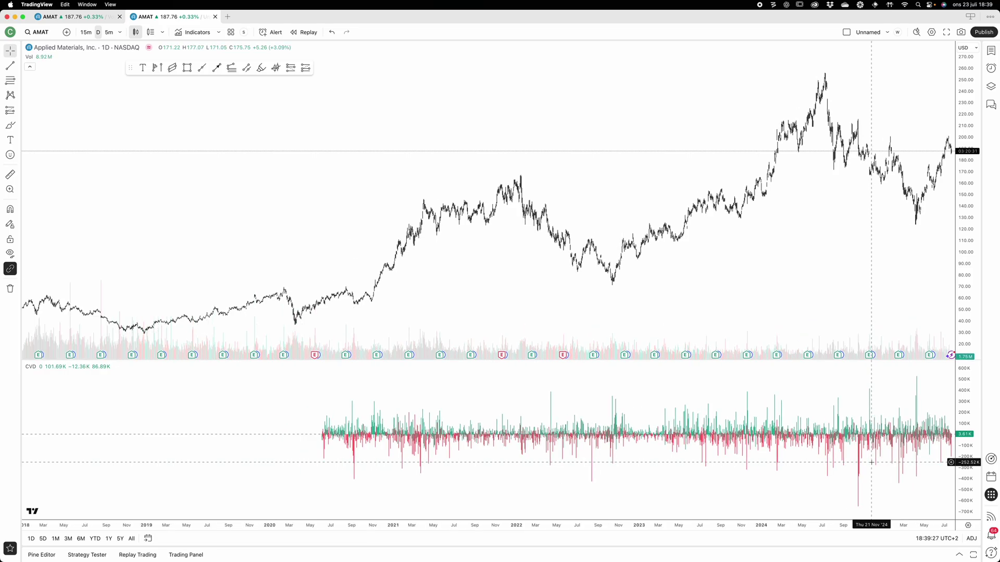
{"action": "scroll", "coordinate": [871, 462], "scroll_direction": "down", "scroll_amount": 1}
{"action": "scroll", "coordinate": [456, 462], "scroll_direction": "up", "scroll_amount": 3}
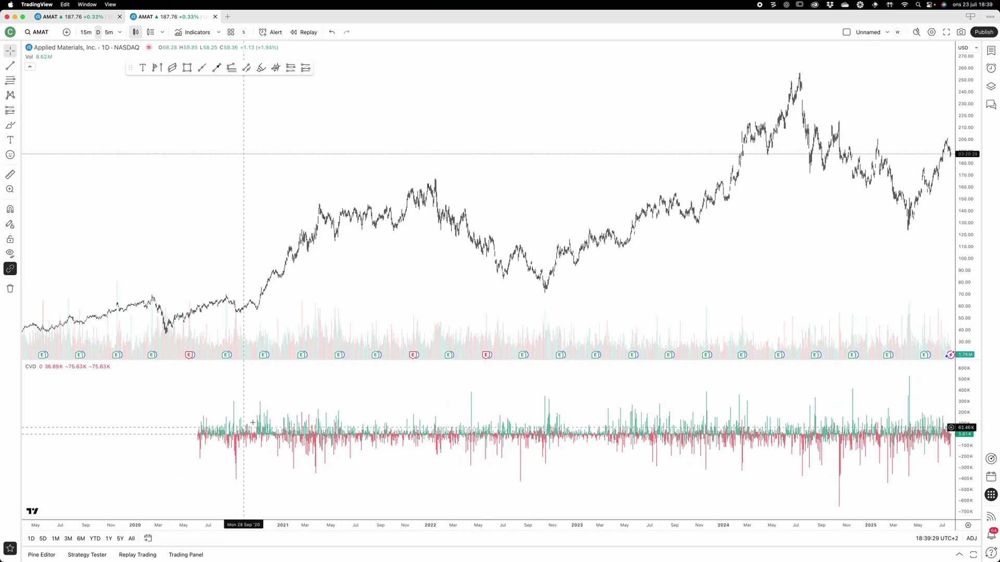
{"action": "key", "text": "alt+r"}
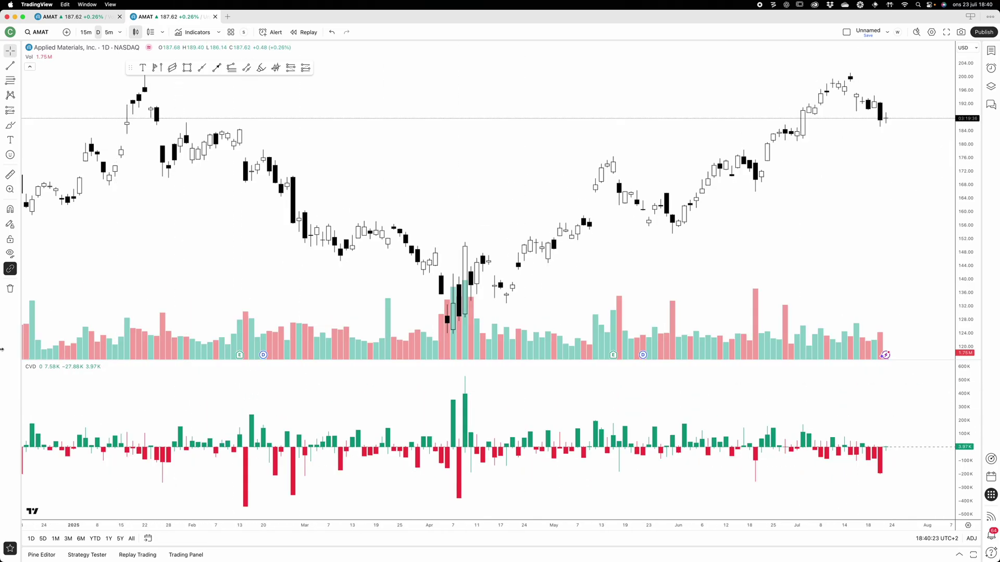
{"action": "mouse_move", "coordinate": [47, 367]}
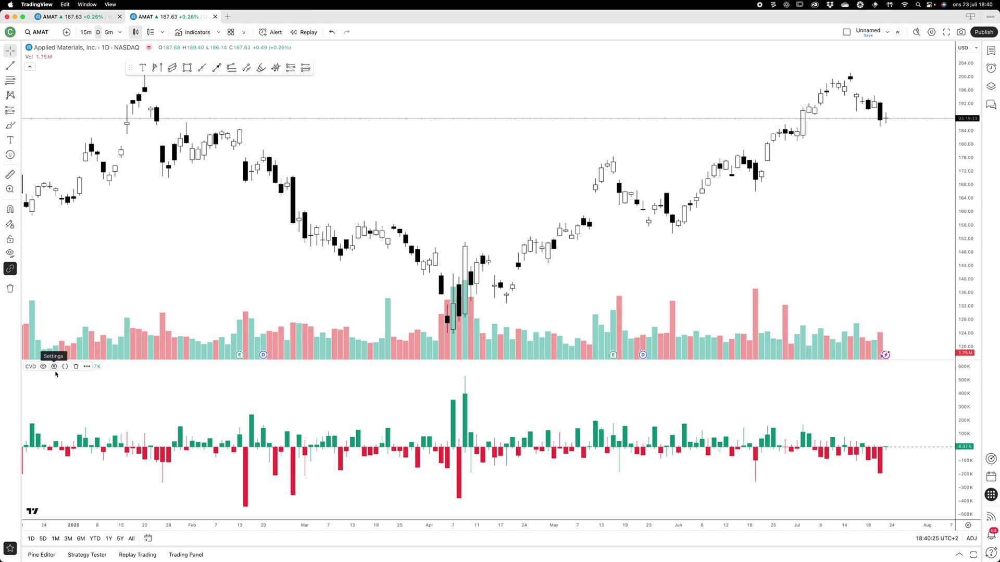